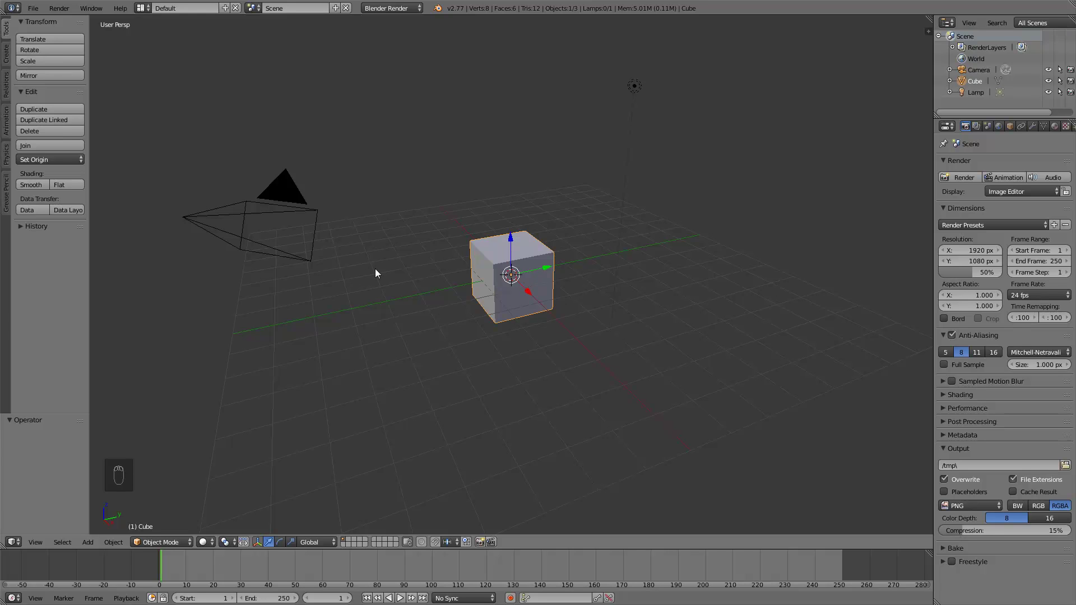
Delete the default cube from the scene.
middle_click_drag(385, 267, 430, 309)
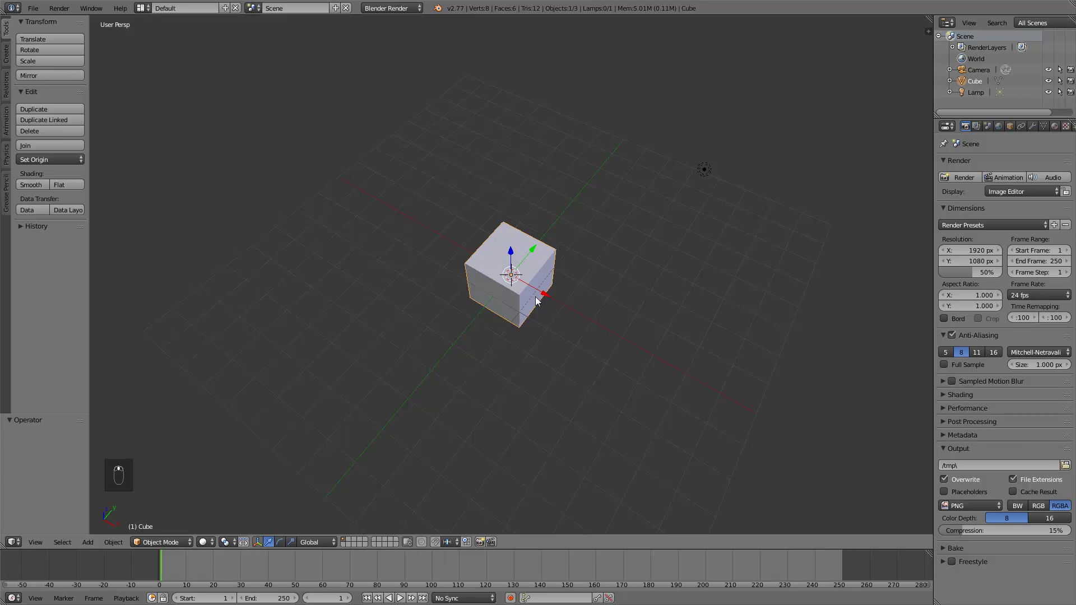
key("KP_8")
key("x")
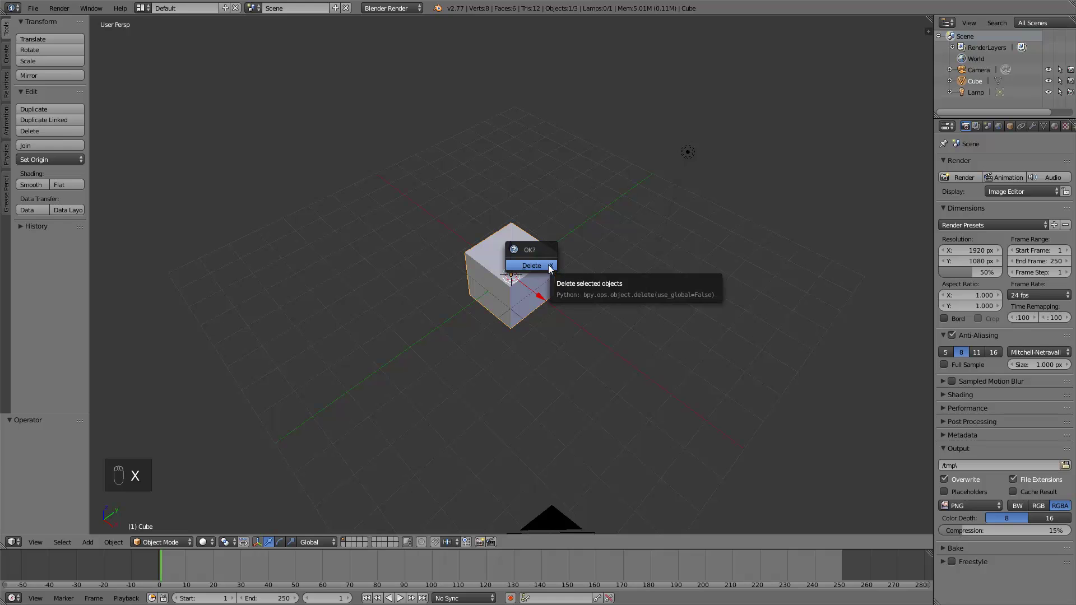
left_click(548, 266)
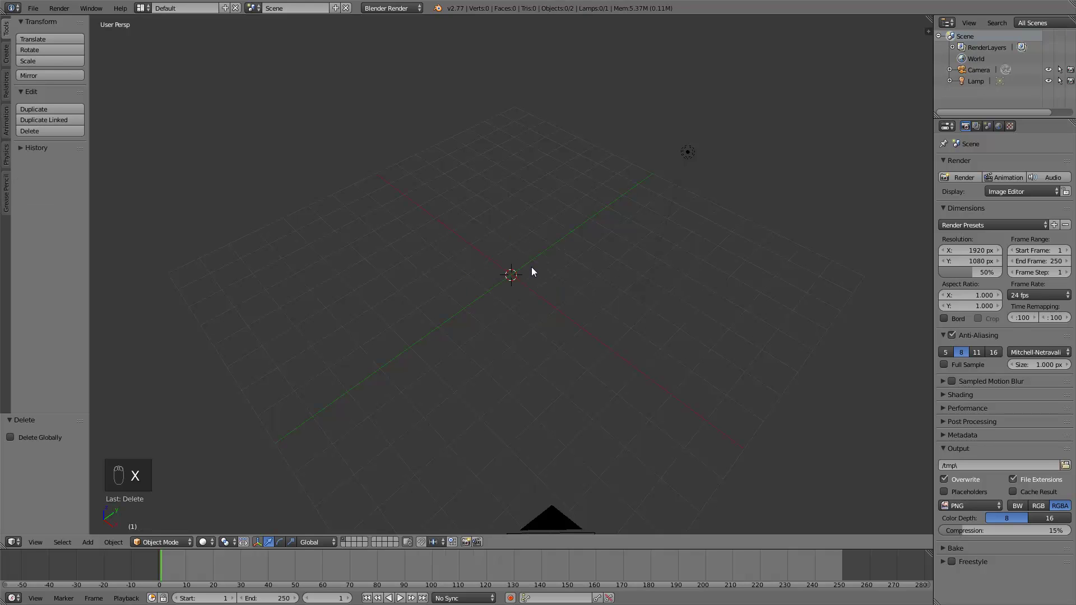
Switch to top view and add a plane mesh at the origin.
key("KP_7")
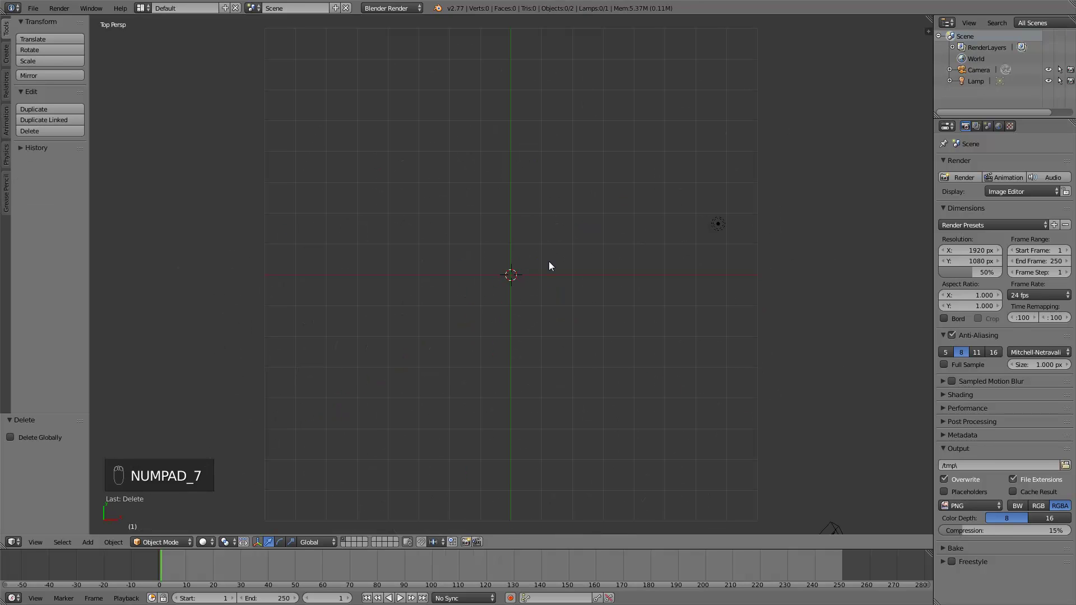
key("shift+a")
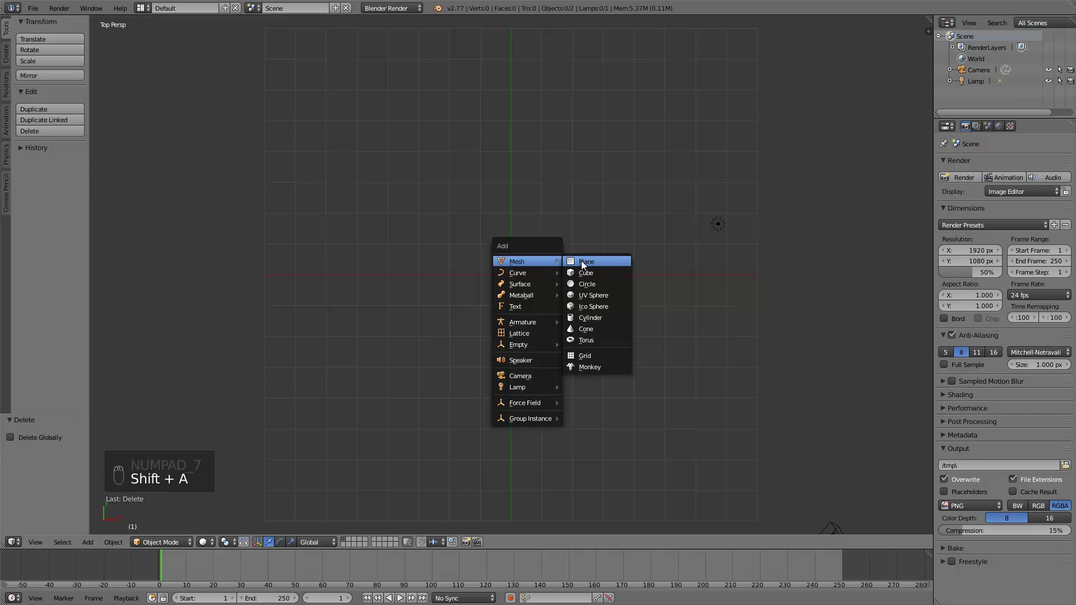
left_click(581, 260)
scroll(586, 257, "up", 3)
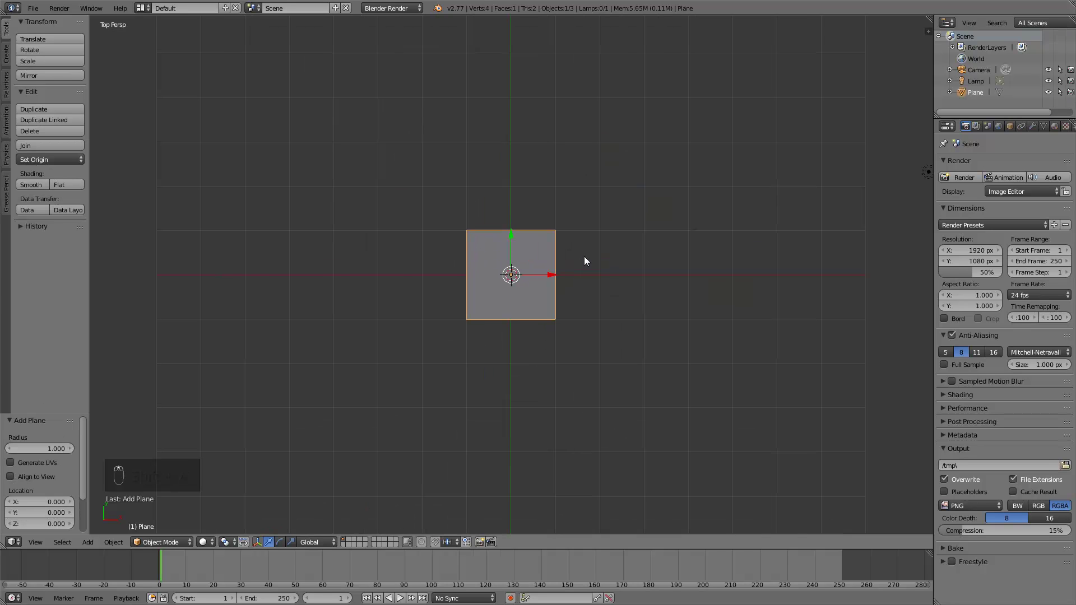
In Edit Mode, delete three of the plane's four corner vertices.
key("Tab")
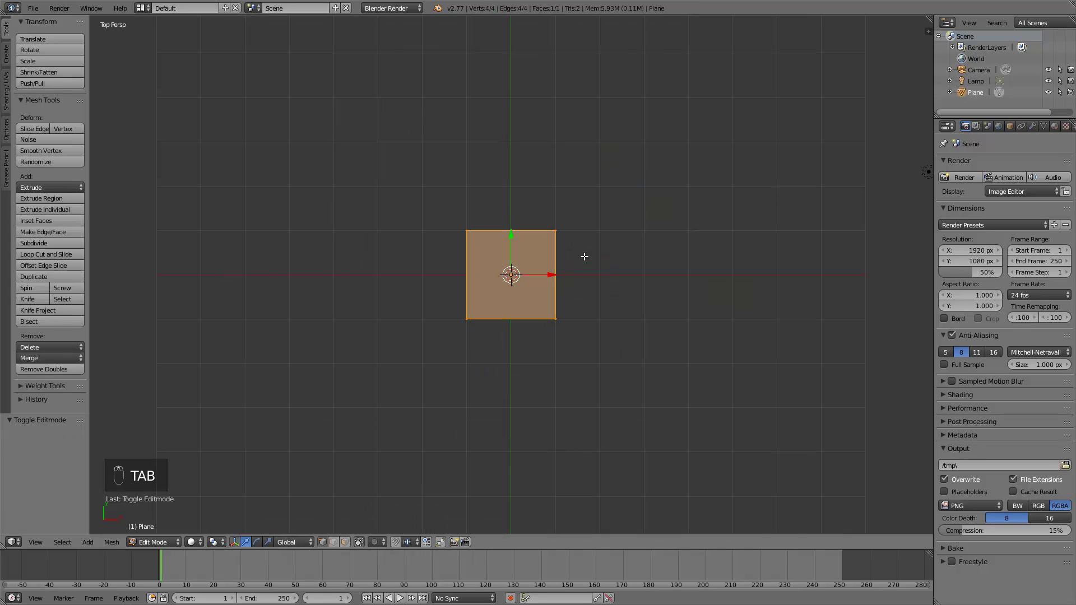
right_click(465, 231)
right_click(468, 317, "shift")
right_click(552, 321, "shift")
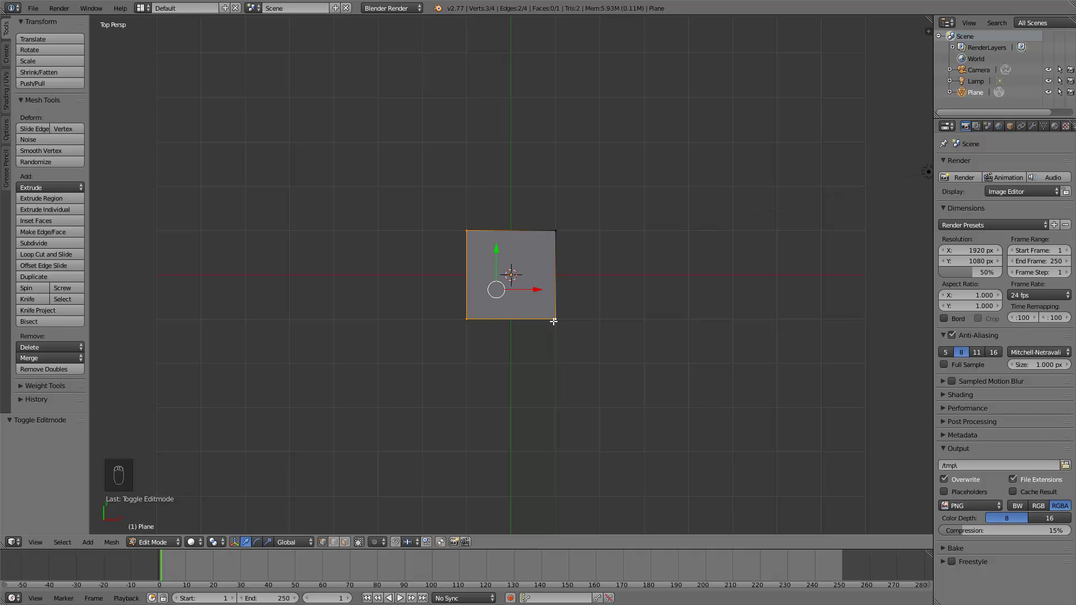
key("x")
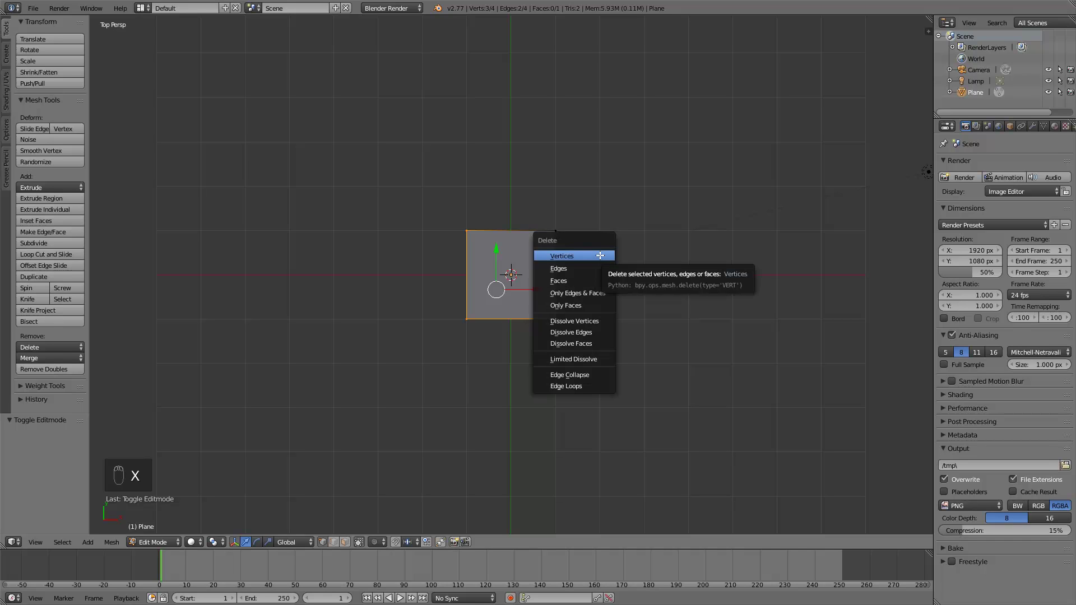
left_click(599, 255)
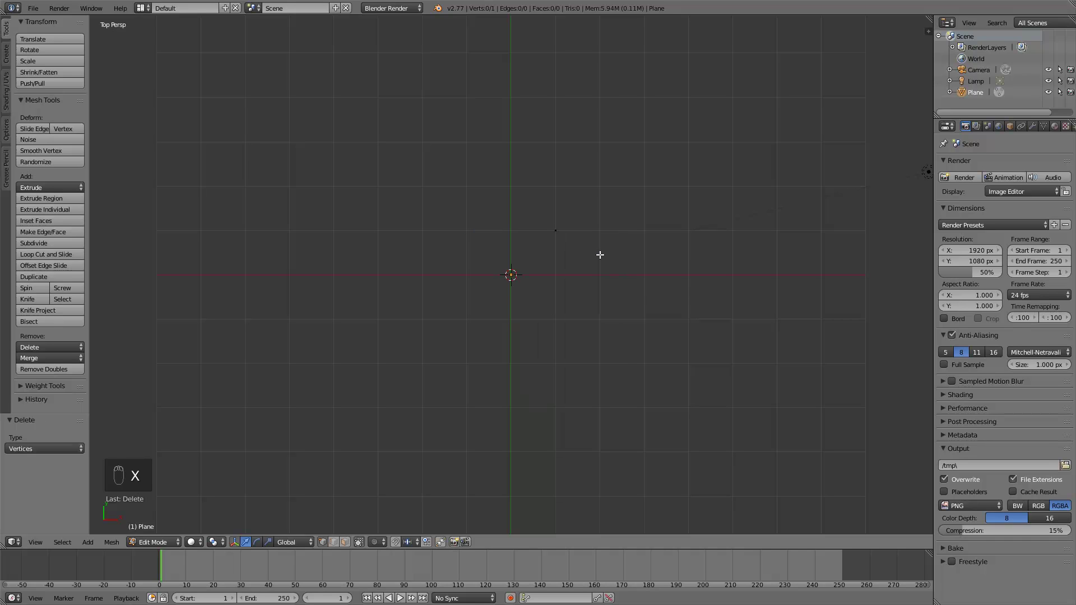
In front view, raise the remaining vertex to about Z 3.007.
right_click(560, 229)
scroll(617, 239, "up", 2)
scroll(617, 236, "down", 1)
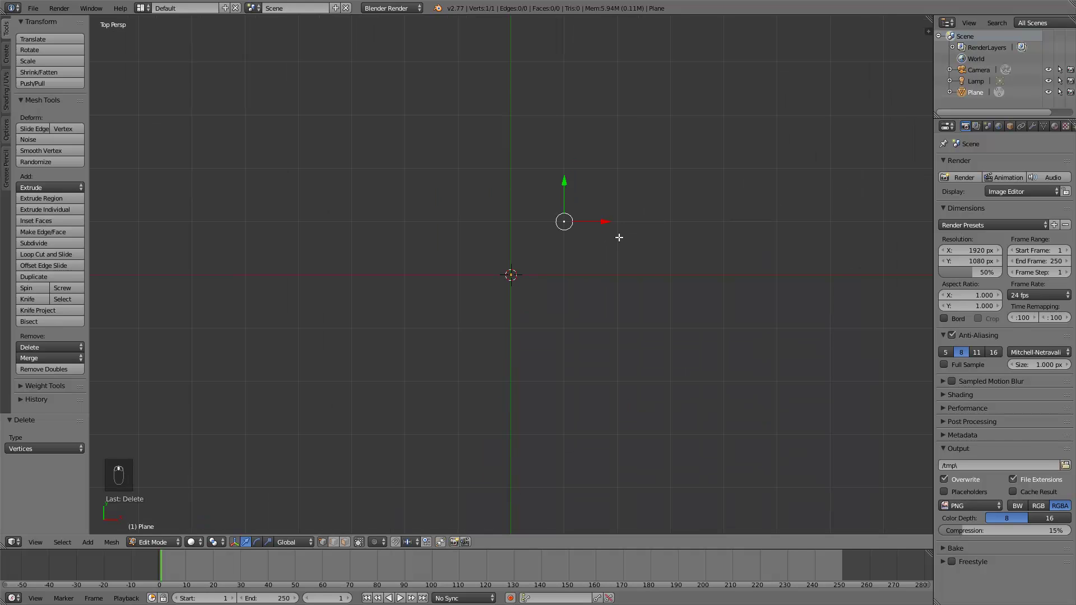
key("KP_1")
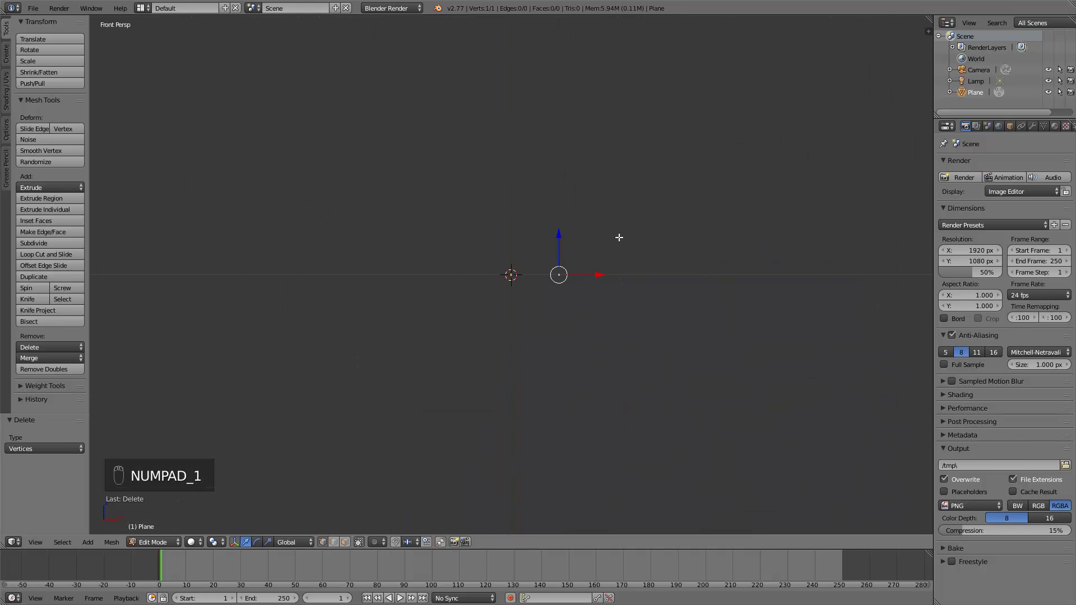
key("g")
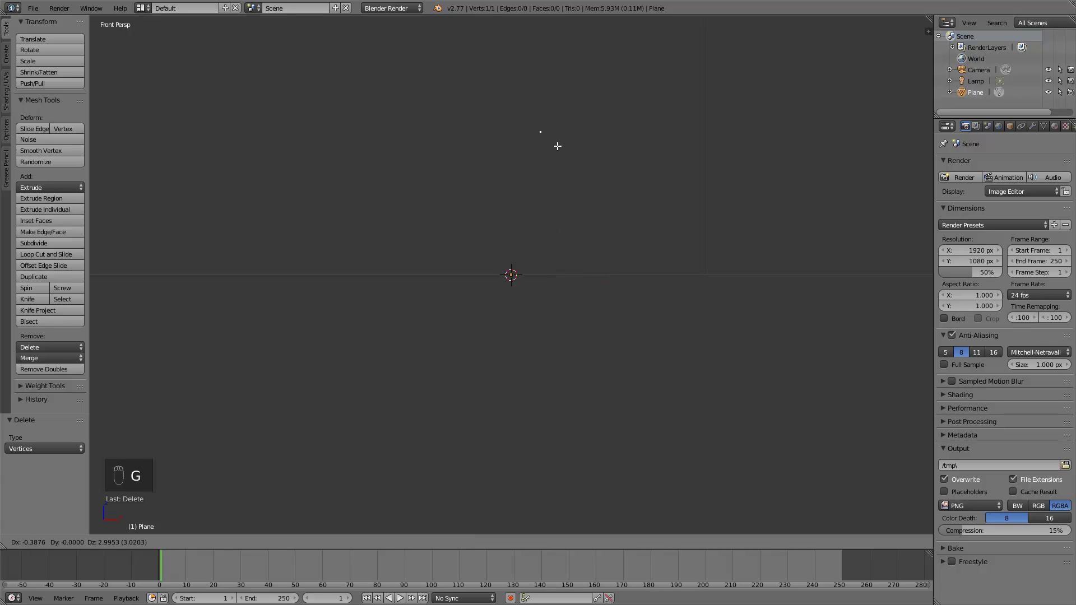
left_click(557, 145)
middle_click_drag(560, 144, 577, 219, "shift")
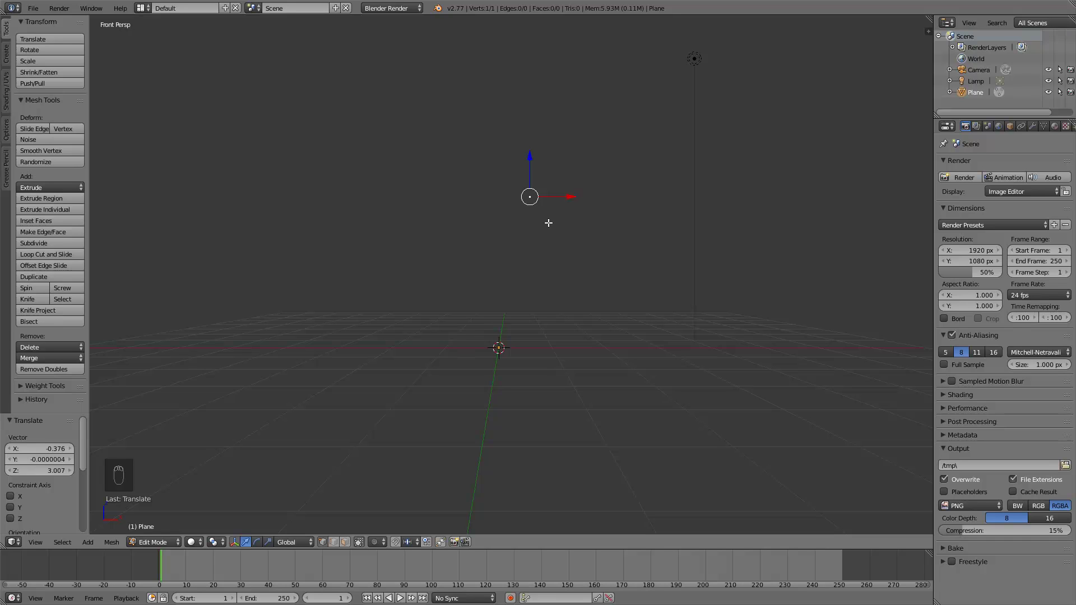
In orthographic front view, nudge the vertex slightly lower and left and hide the transform gizmo.
key("KP_5")
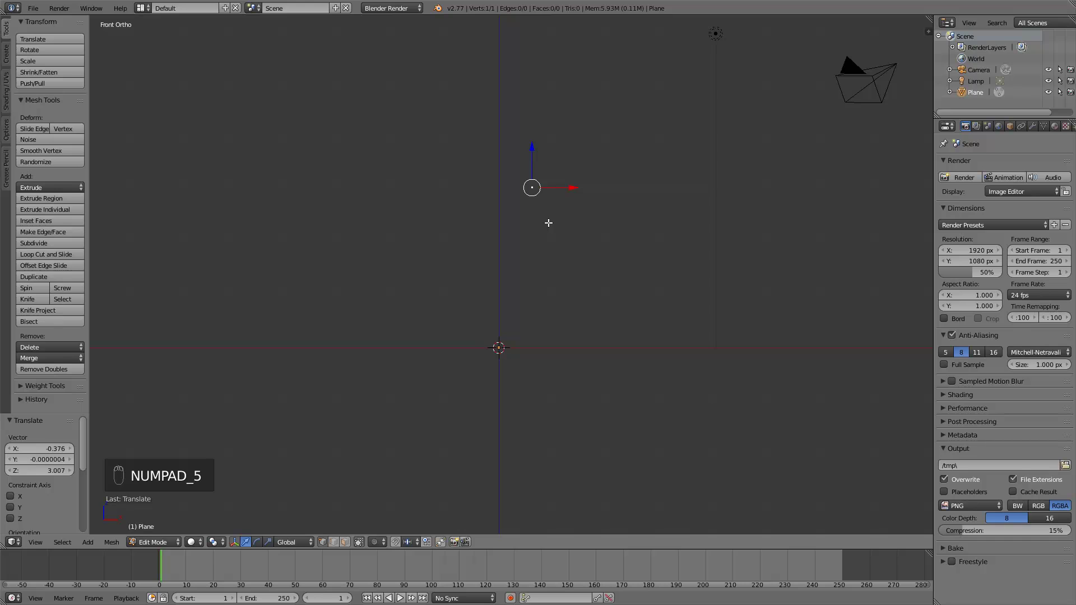
key("f")
key("g")
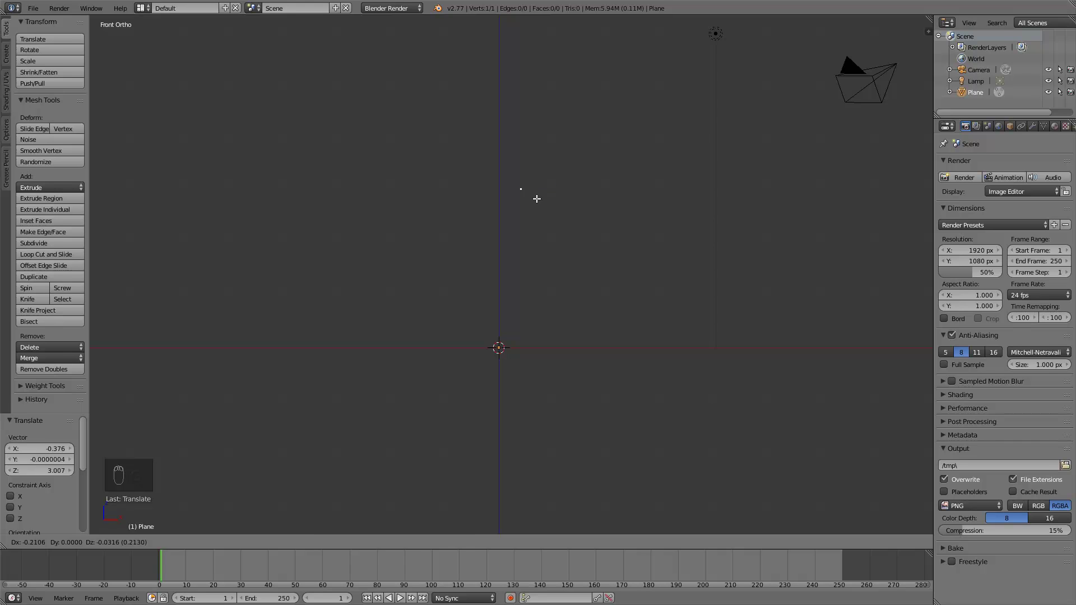
left_click(537, 197)
scroll(552, 196, "up", 4)
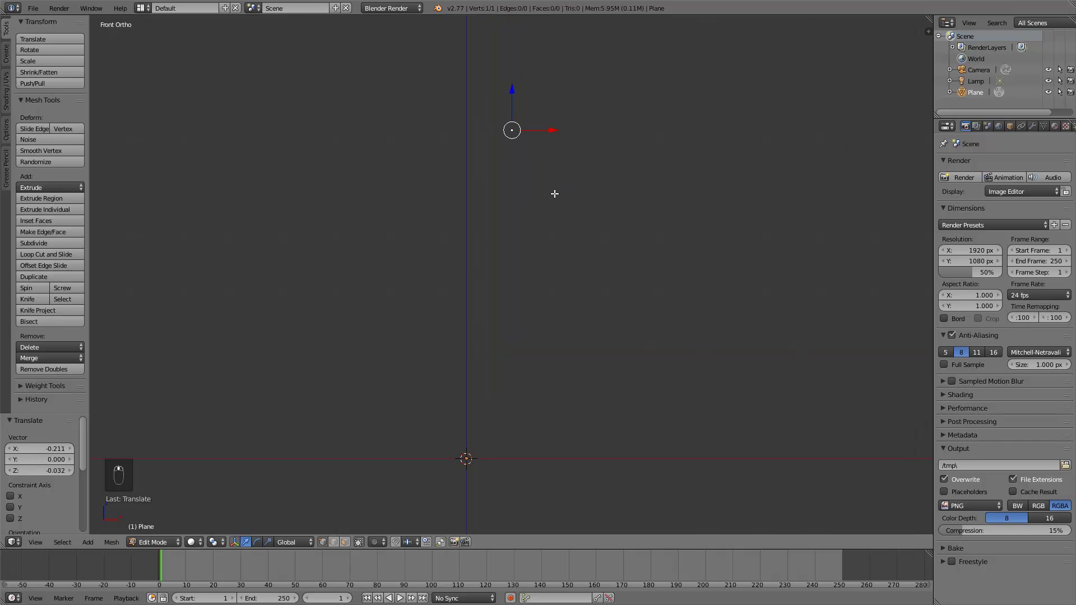
left_click(238, 543)
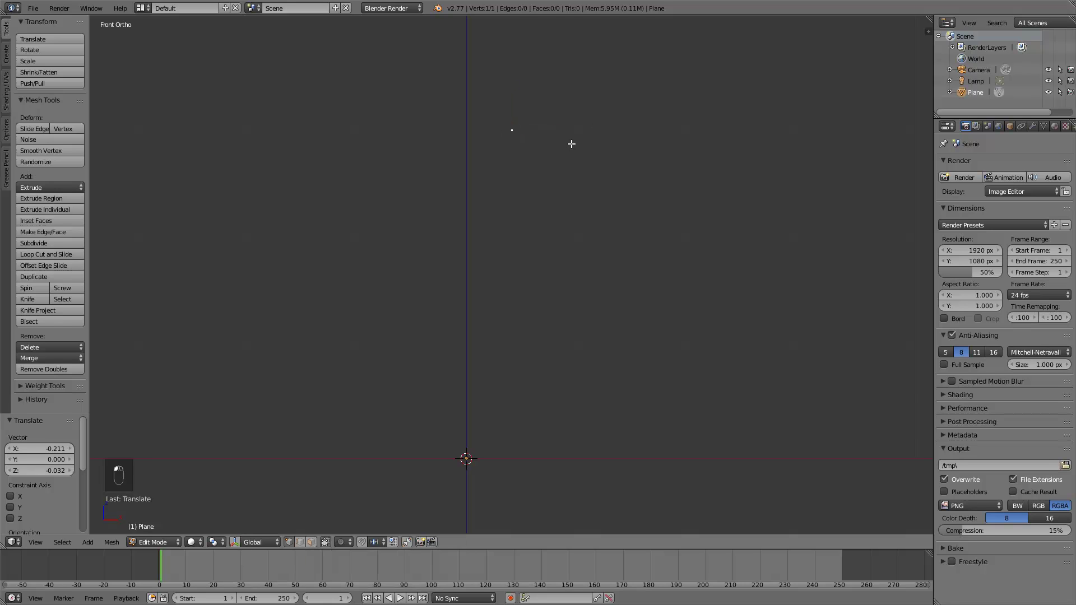
scroll(557, 154, "down", 2)
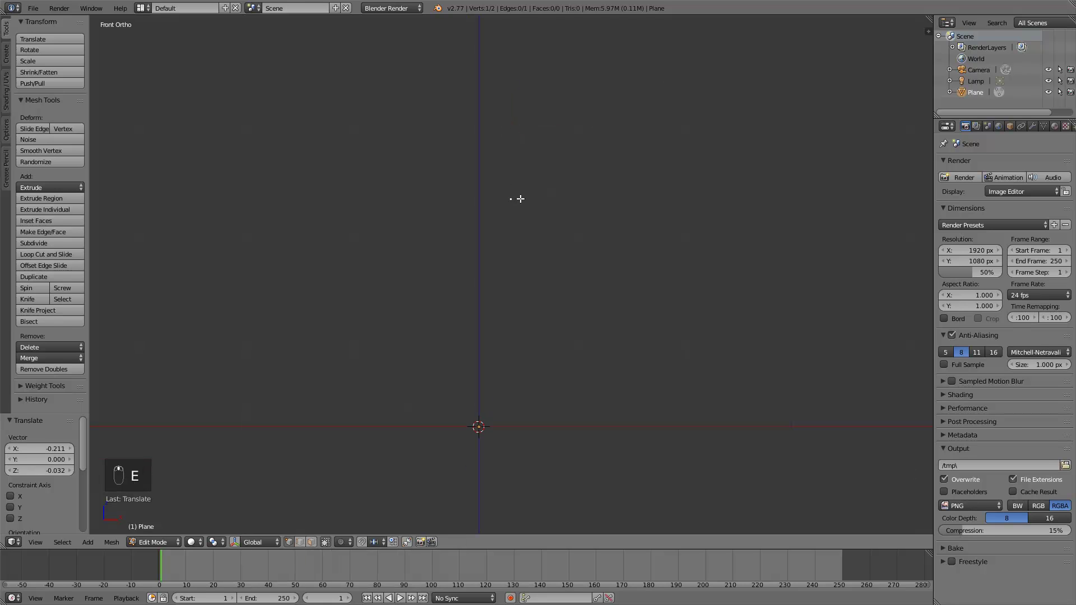
Extrude vertices to trace the bowl curve: up, over the top, then down and left.
key("e")
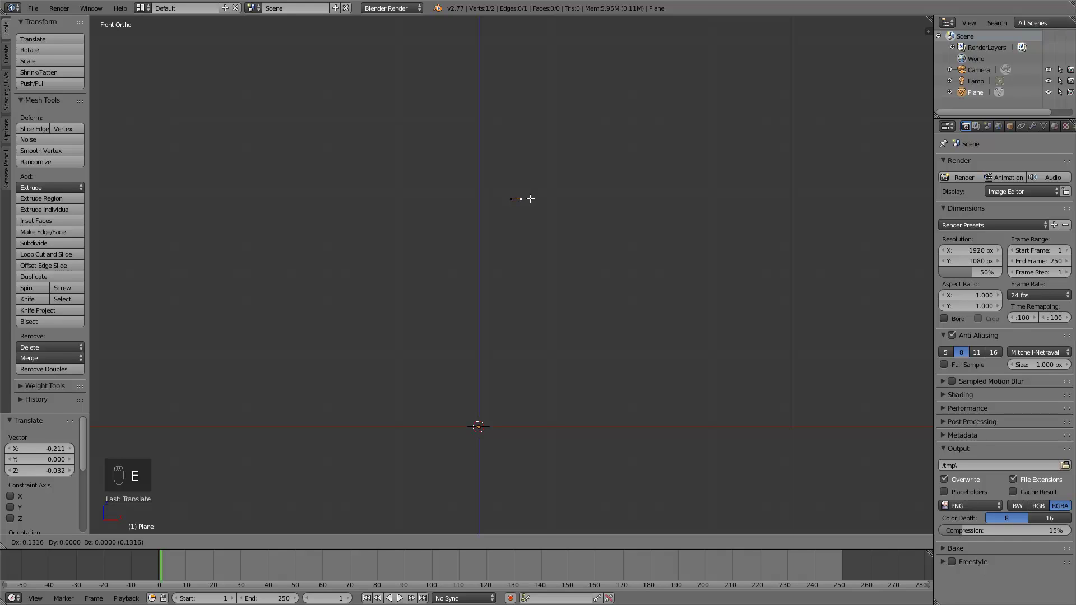
left_click(531, 199)
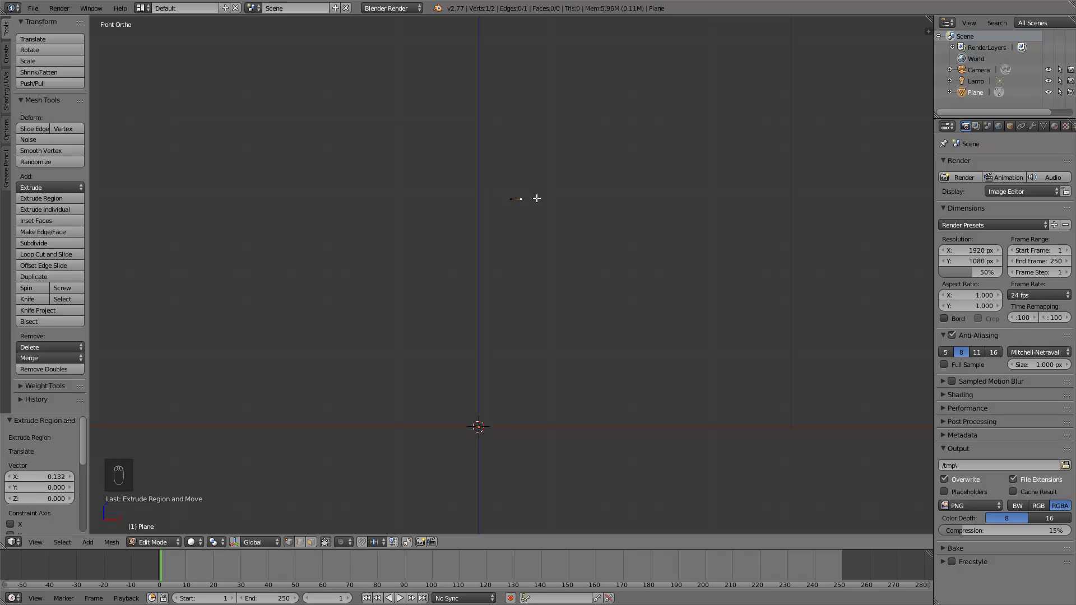
left_click(537, 198, "ctrl")
left_click(554, 190, "ctrl")
left_click(560, 180, "ctrl")
left_click(564, 167, "ctrl")
left_click(565, 152, "ctrl")
left_click(565, 141, "ctrl")
left_click(572, 140, "ctrl")
left_click(573, 149, "ctrl")
left_click(574, 164, "ctrl")
left_click(572, 181, "ctrl")
left_click(565, 200, "ctrl")
left_click(557, 211, "ctrl")
left_click(544, 221, "ctrl")
left_click(524, 227, "ctrl")
left_click(508, 229, "ctrl")
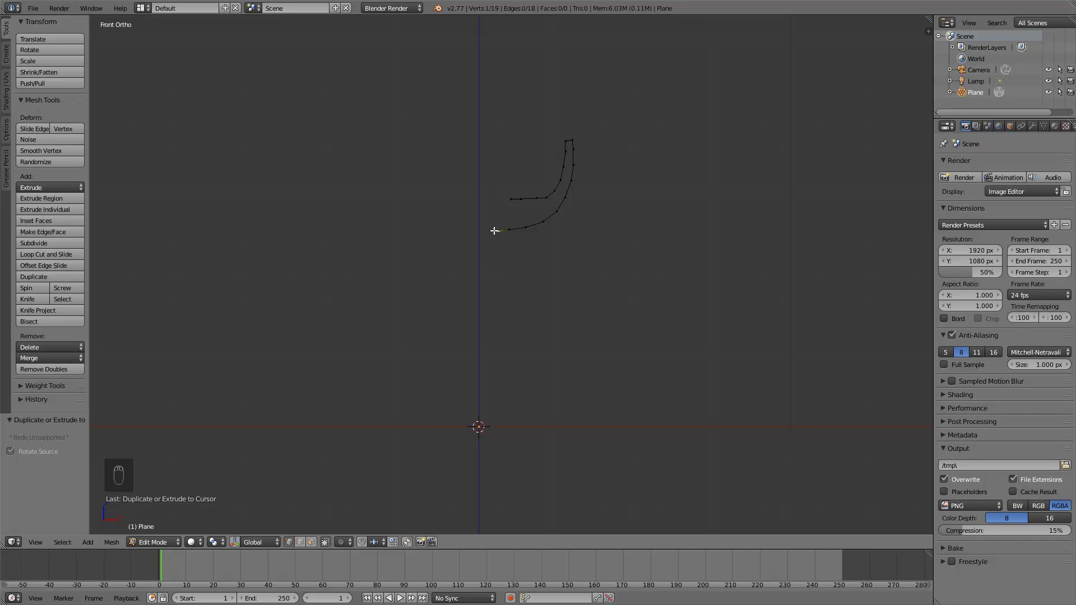
Extrude the stem straight down toward the origin, giving a 31-vertex outline.
left_click(493, 233, "ctrl")
left_click(492, 241, "ctrl")
left_click(494, 258, "ctrl")
left_click(494, 274, "ctrl")
left_click(494, 312, "ctrl")
left_click(493, 327, "ctrl")
left_click(494, 345, "ctrl")
left_click(494, 360, "ctrl")
left_click(494, 372, "ctrl")
left_click(494, 386, "ctrl")
left_click(494, 401, "ctrl")
Lower the whole profile along the Z axis.
key("a")
key("a")
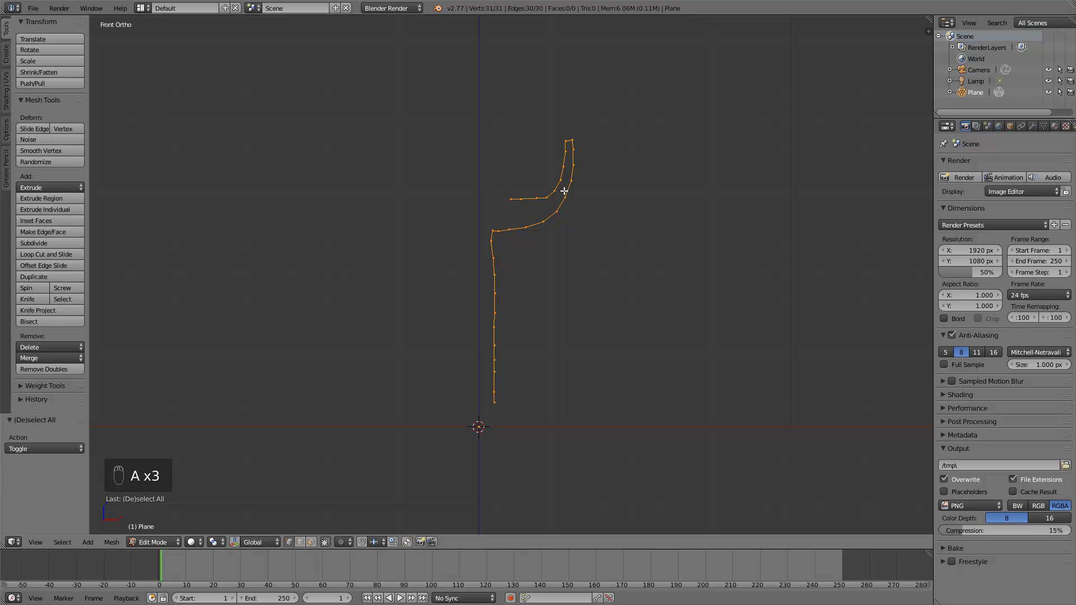
key("g")
key("z")
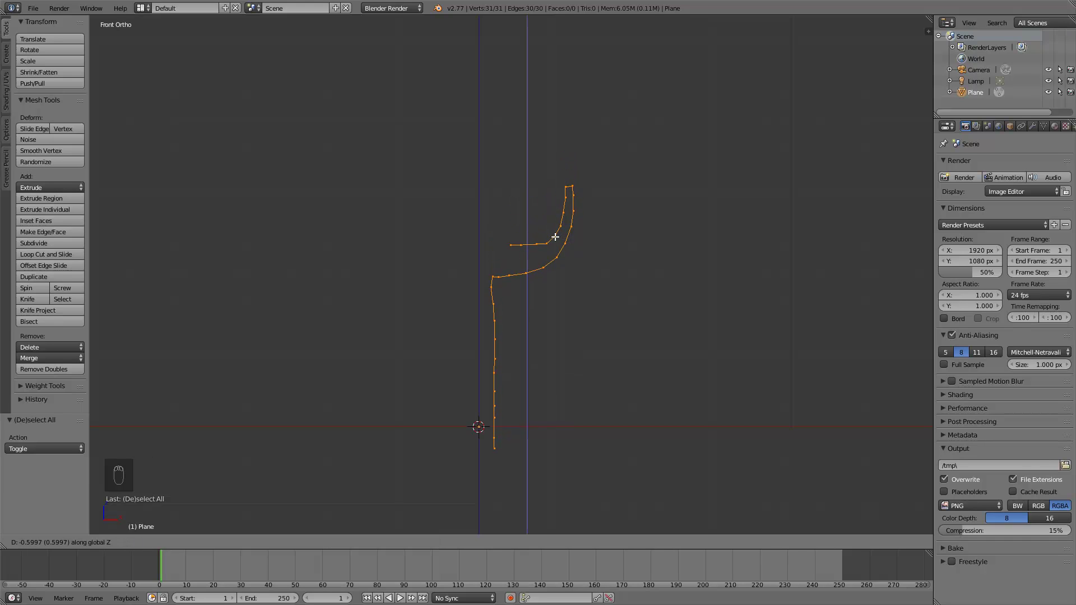
left_click(553, 242)
Delete the three bottom vertices of the stem.
right_click(498, 457)
right_click(498, 437, "shift")
right_click(497, 420, "shift")
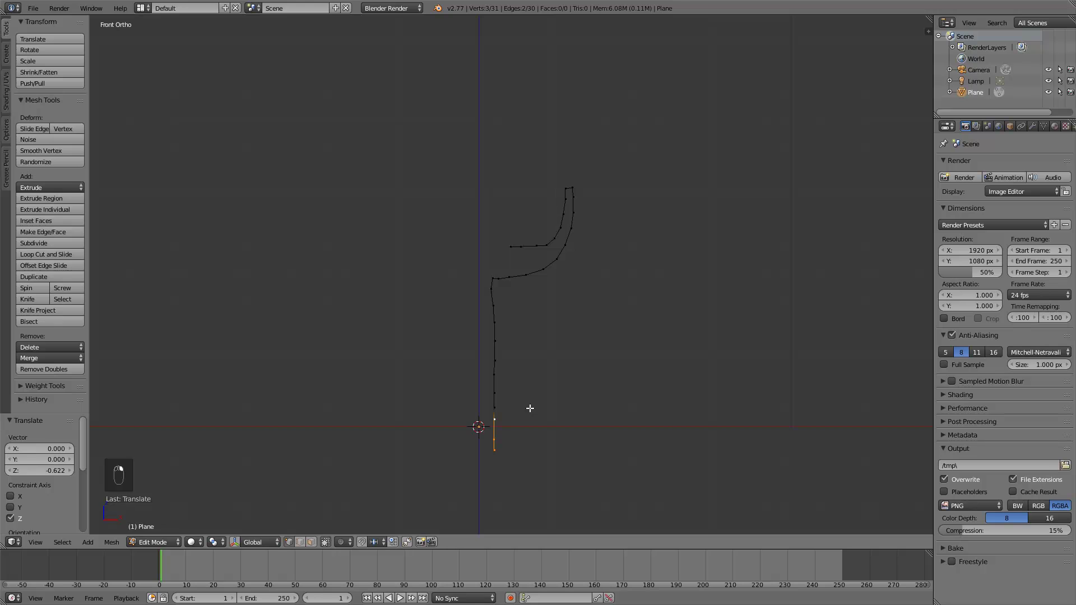
key("x")
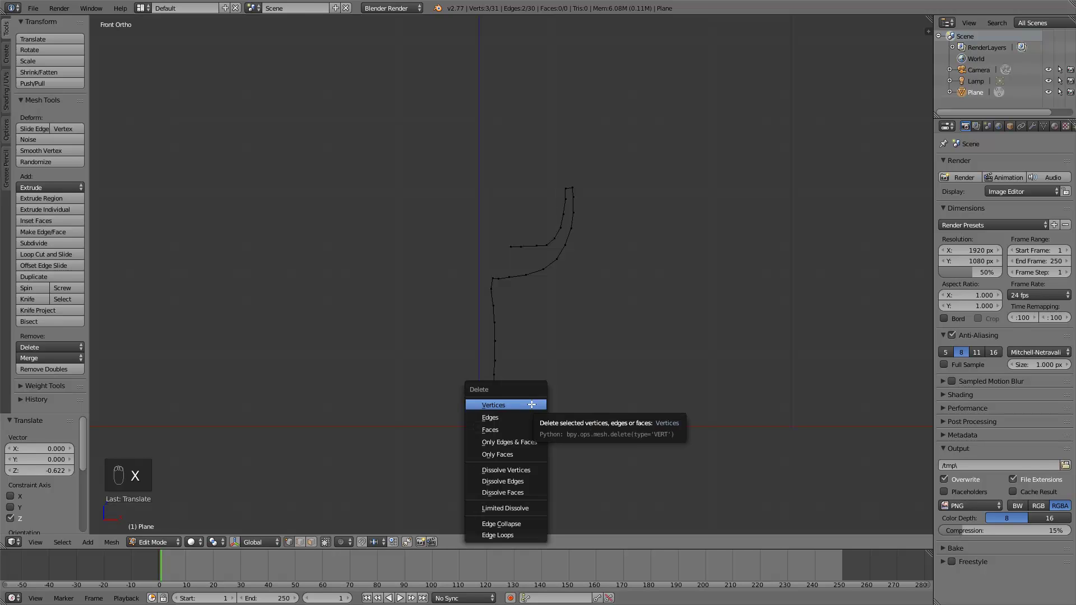
left_click(531, 403)
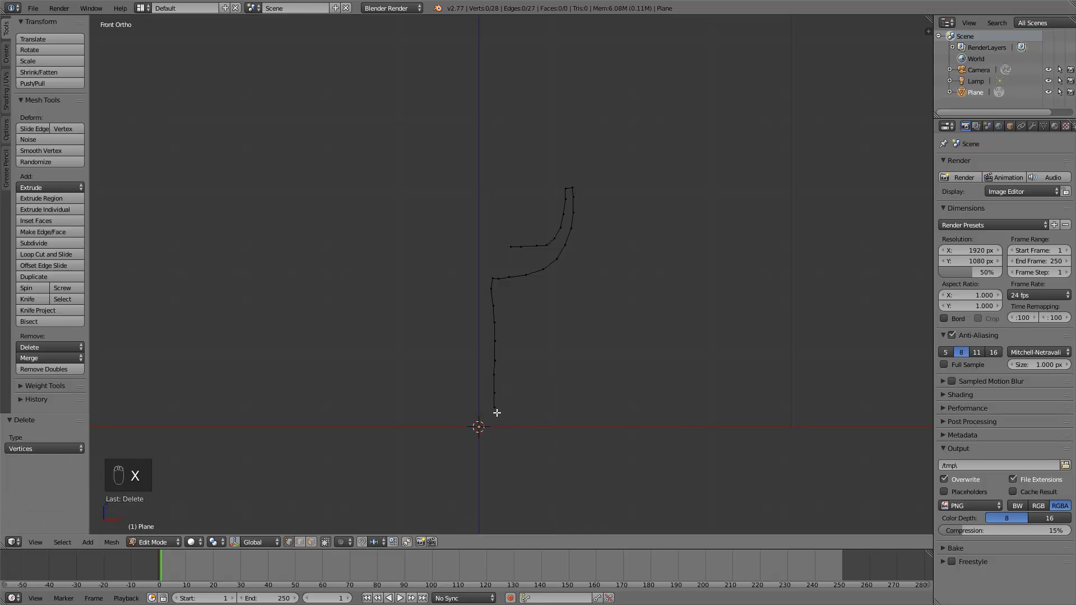
Reposition the new bottom stem vertex vertically.
right_click(495, 417)
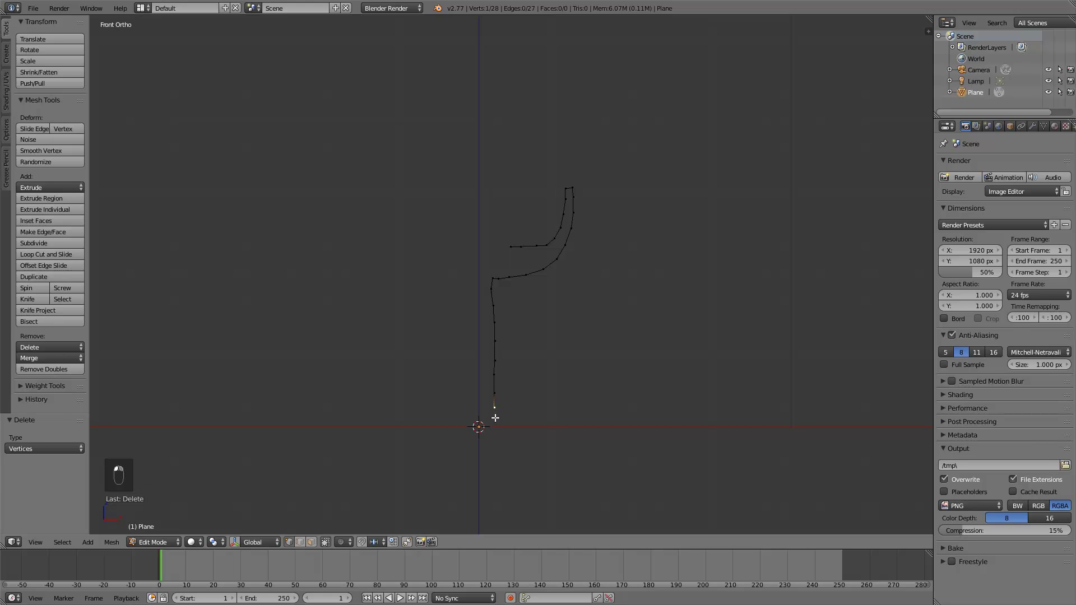
key("ctrl+z")
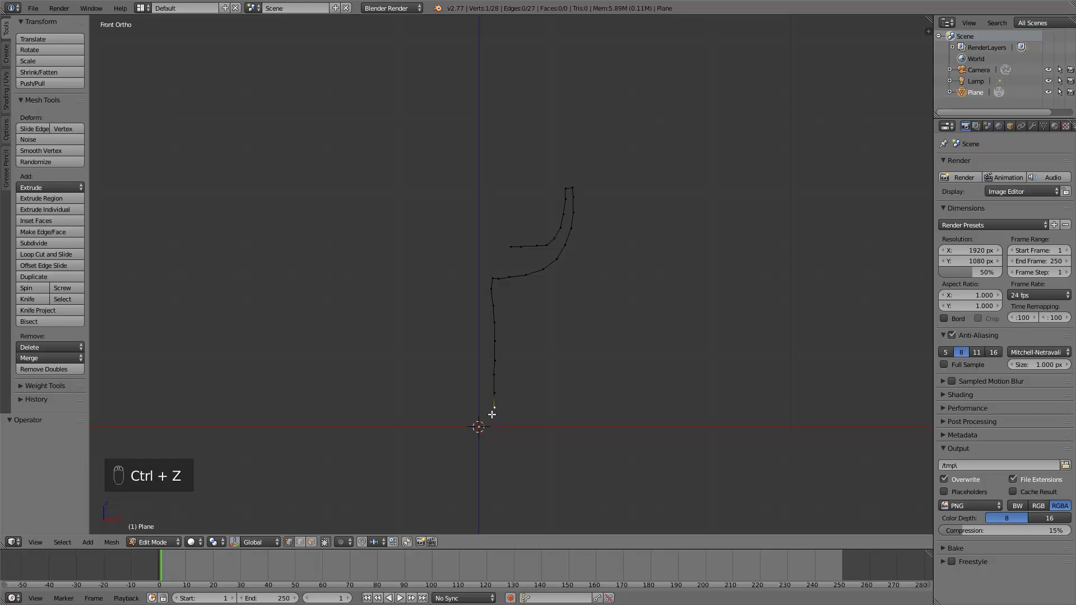
key("g")
middle_click(494, 413)
left_click(498, 417)
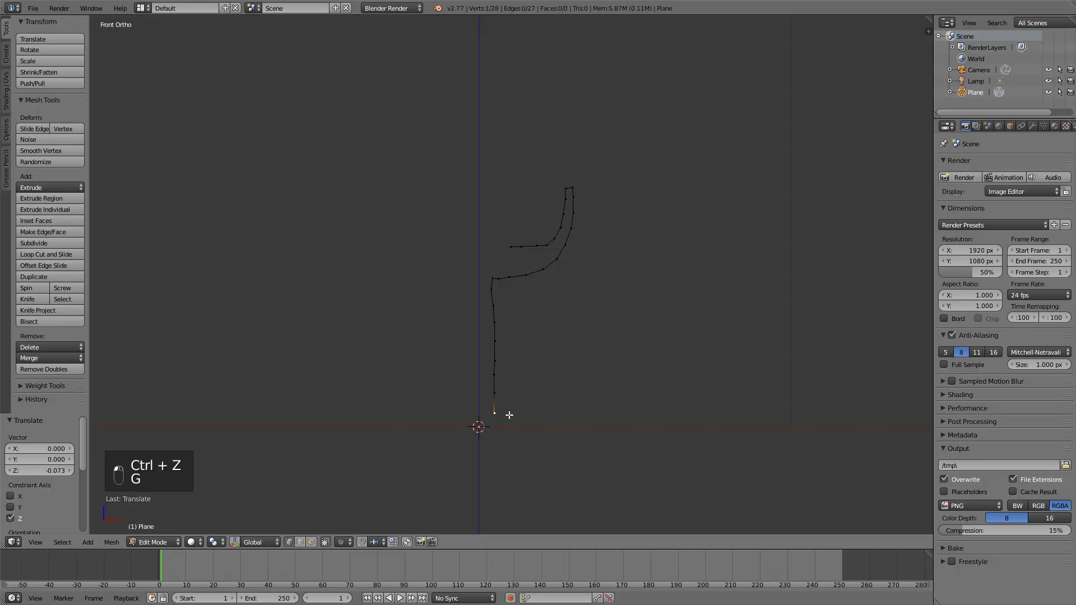
Extrude the flat base foot out right, down, and back left to the centre axis.
left_click(508, 414, "ctrl")
left_click(523, 414, "ctrl")
left_click(539, 414, "ctrl")
left_click(542, 414, "ctrl")
left_click(546, 414, "ctrl")
left_click(551, 423, "ctrl")
left_click(529, 423, "ctrl")
left_click(513, 423, "ctrl")
left_click(503, 422, "ctrl")
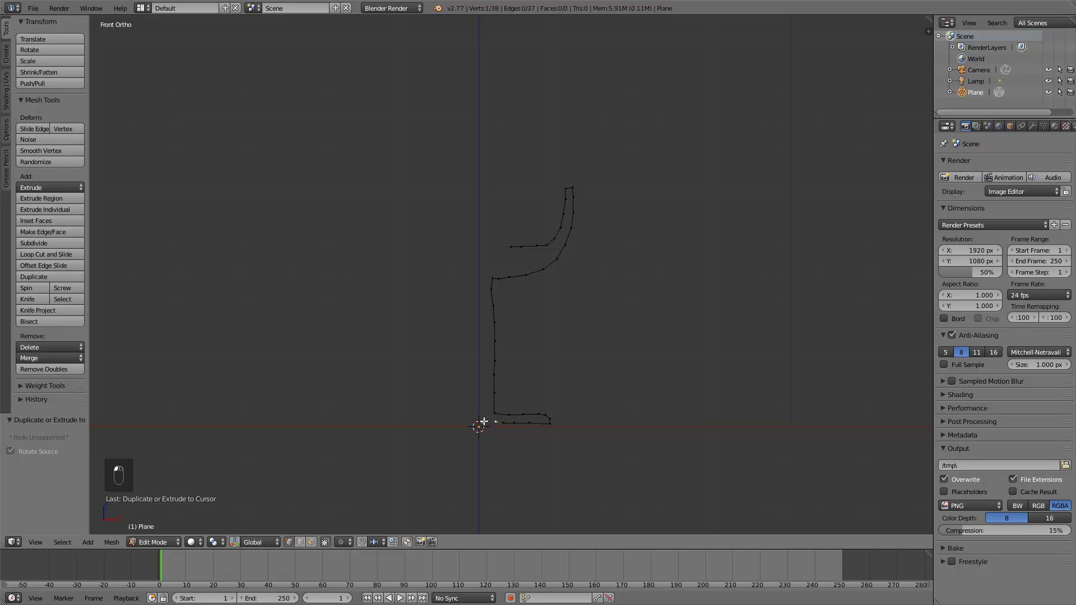
left_click(487, 422, "ctrl")
scroll(562, 234, "up", 2)
Straighten the stem into a vertical line by scaling its vertices to 0 on X.
key("a")
key("b")
left_click_drag(492, 254, 474, 473)
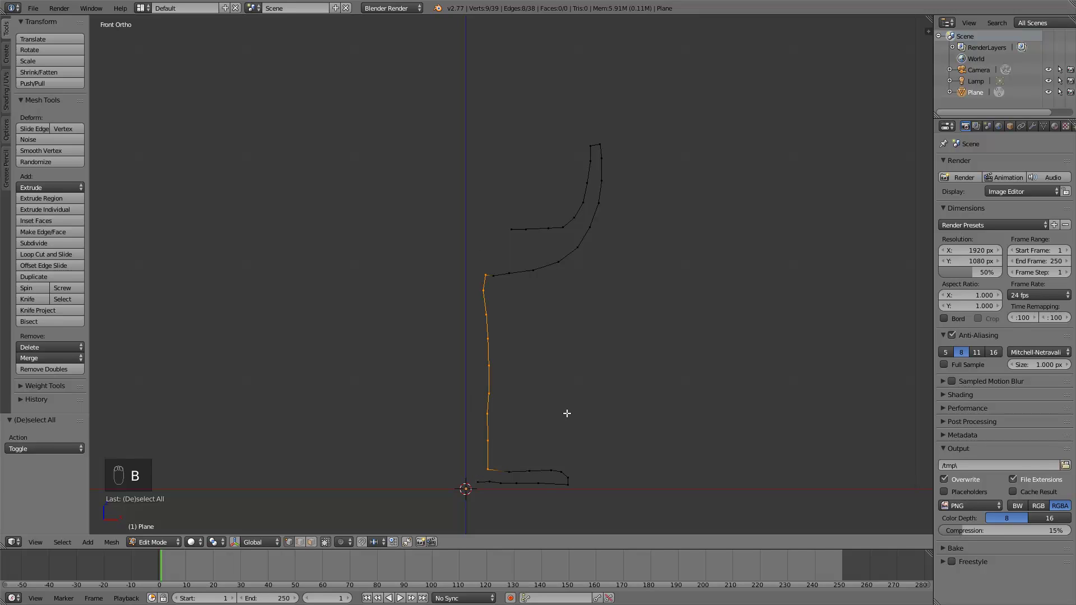
key("s")
key("x")
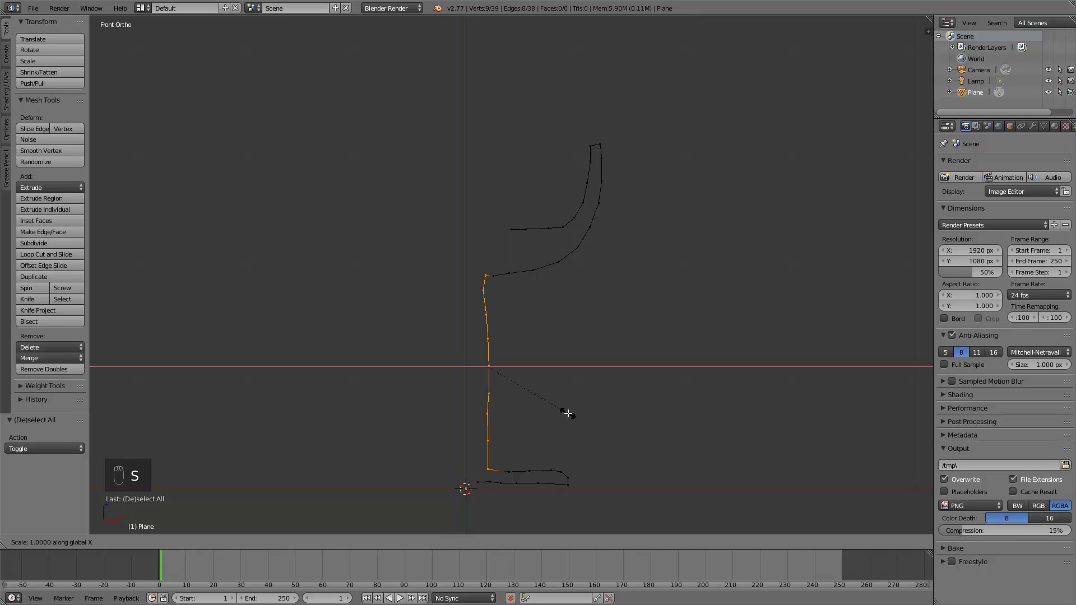
type("0")
left_click(567, 413)
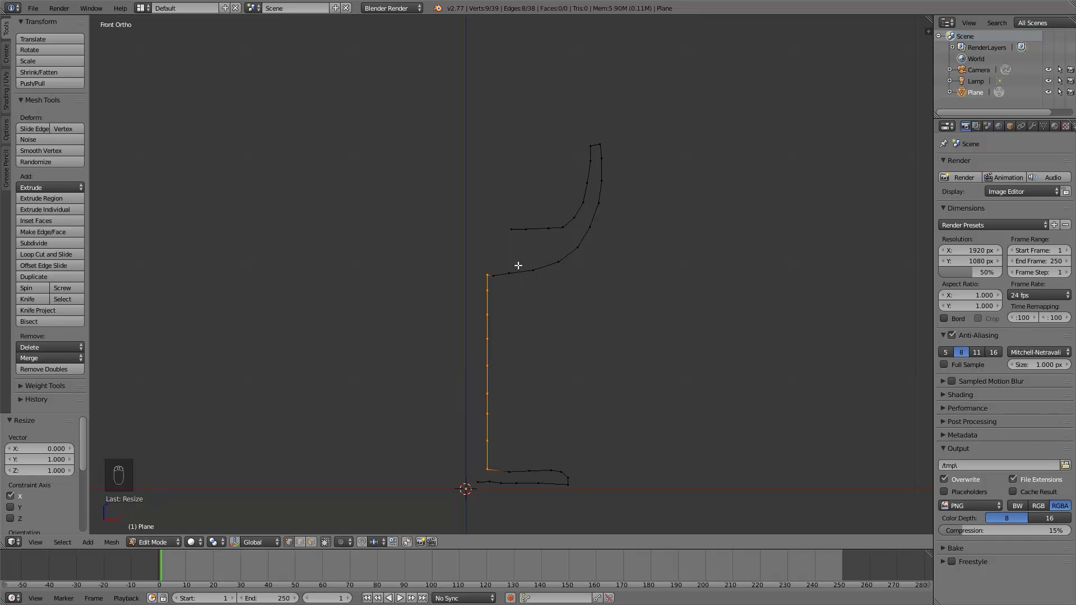
Reshape the inner bowl curve by moving three of its vertices lower.
left_click(511, 230)
key("g")
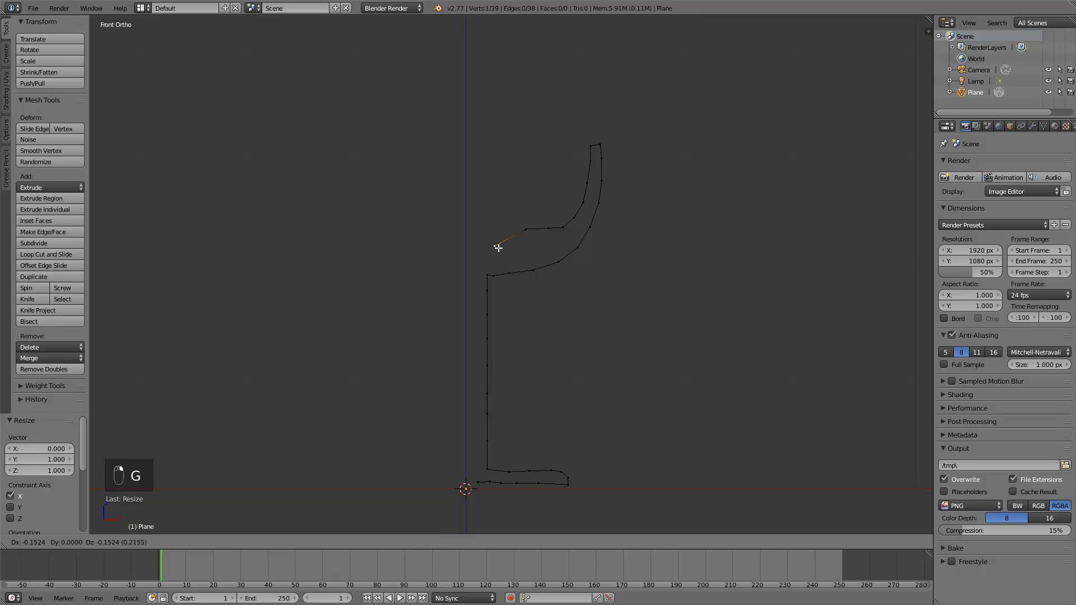
left_click(487, 245)
key("g")
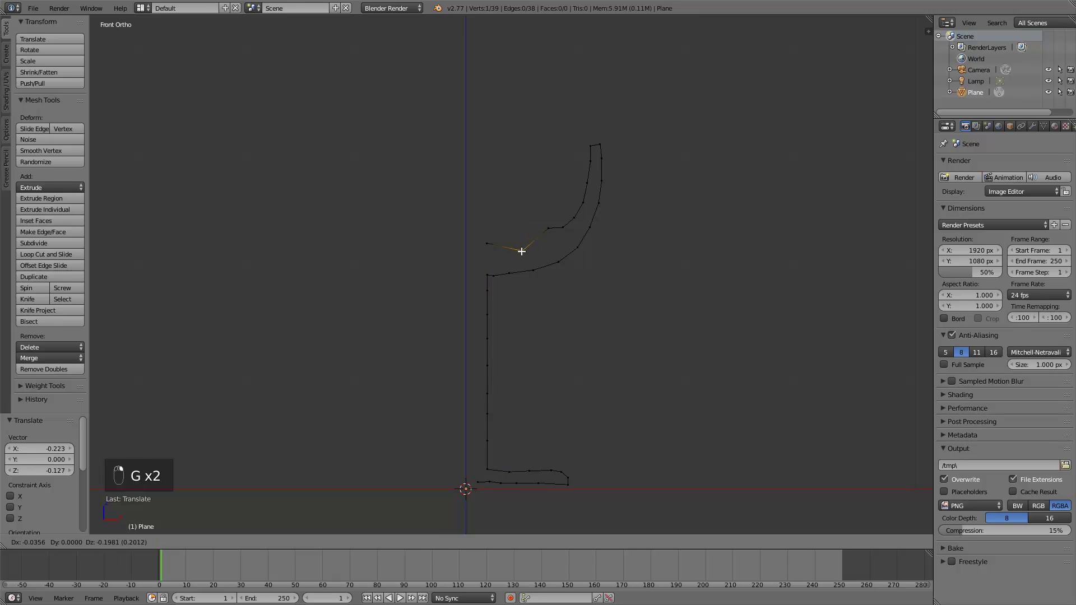
left_click(519, 241)
right_click(550, 230)
key("g")
left_click(543, 238)
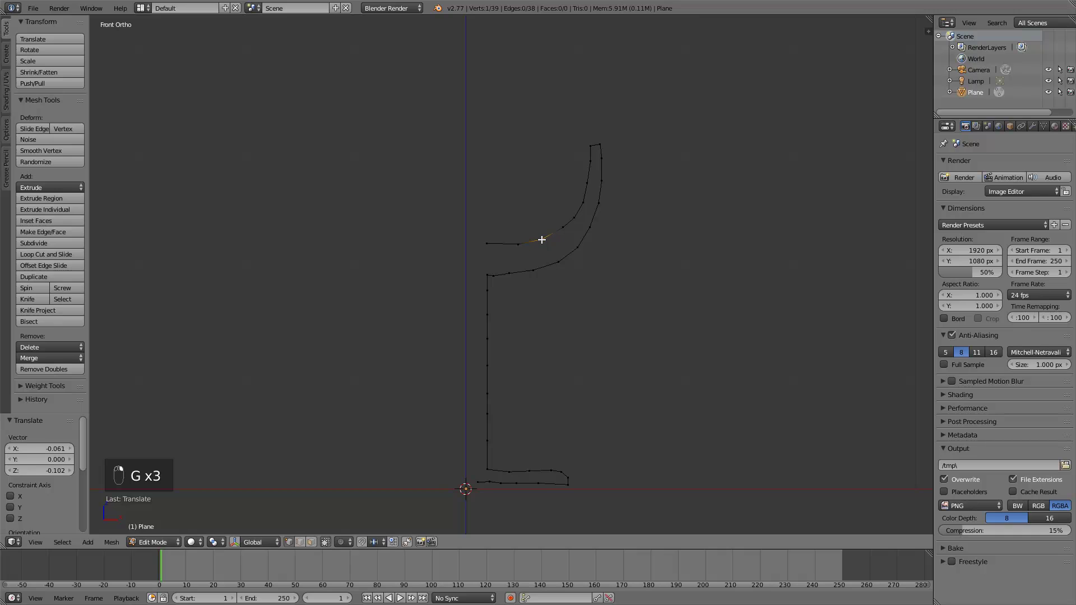
right_click(490, 240)
key("g")
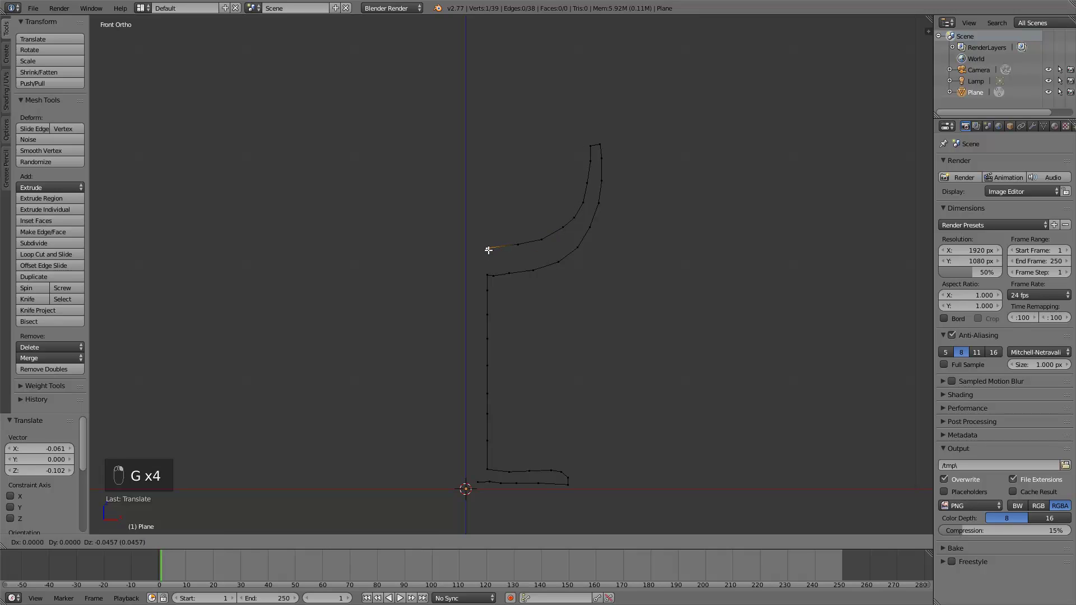
left_click(488, 251)
key("a")
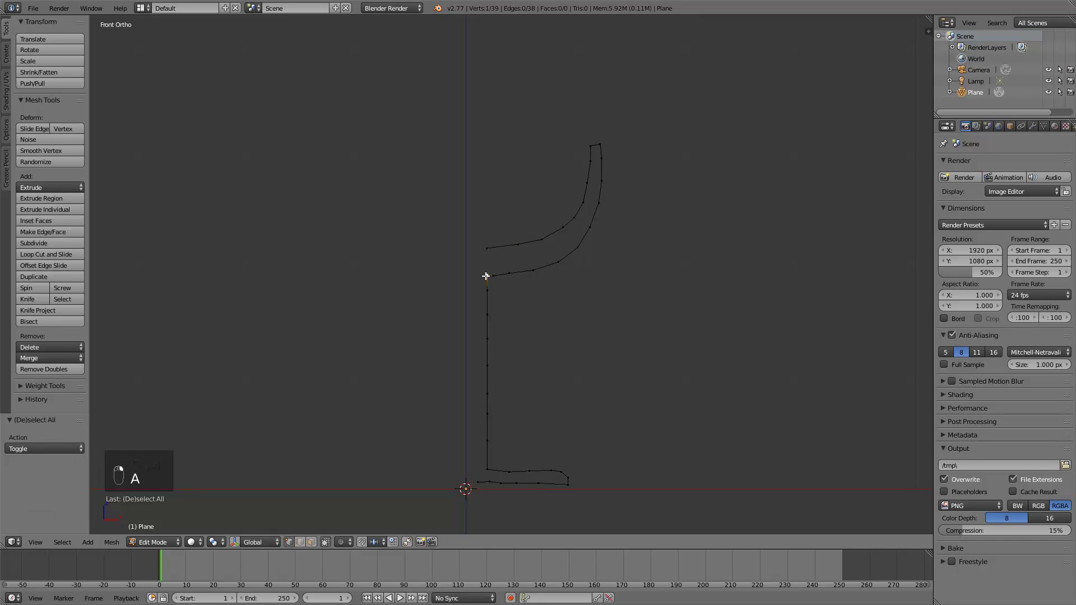
Move the vertices where the stem meets the bowl vertically.
key("b")
left_click_drag(500, 267, 472, 296)
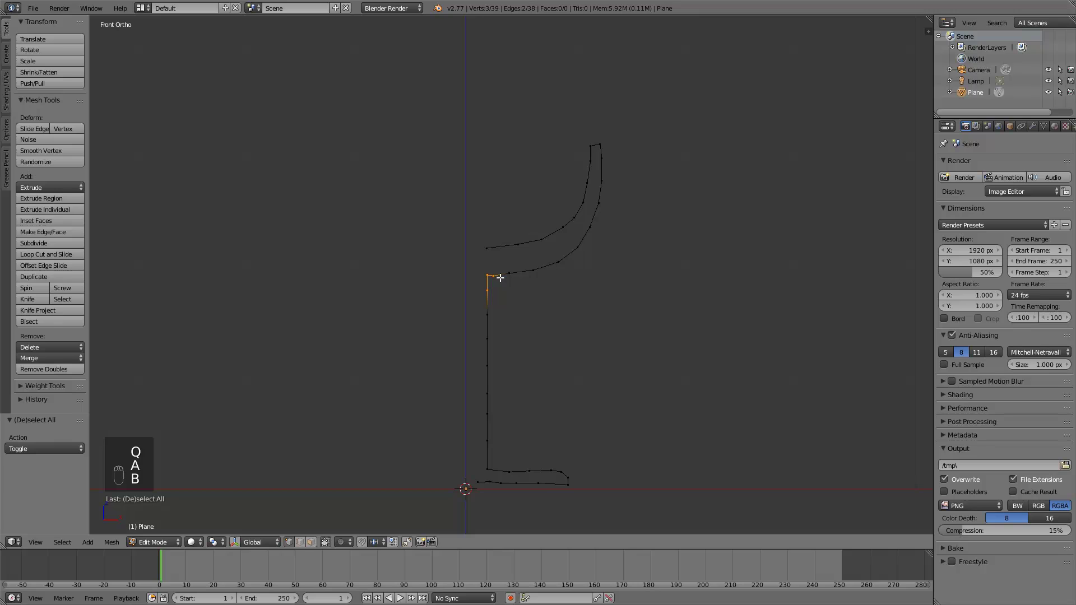
key("g")
middle_click(501, 282)
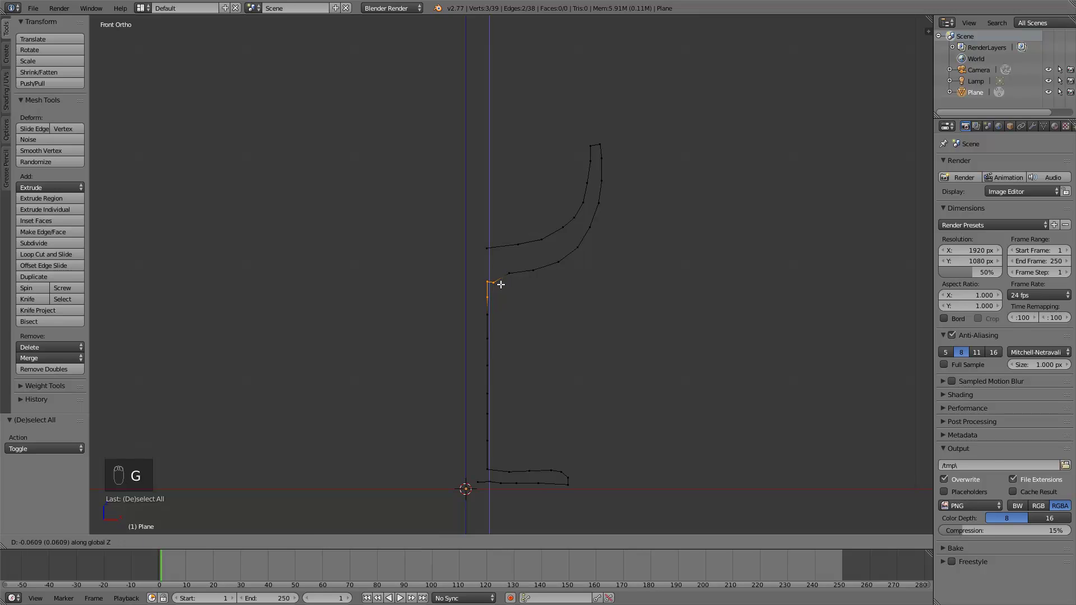
left_click(499, 285)
Nudge two corner vertices at the stem-bowl junction slightly down and right.
right_click(493, 280)
key("g")
left_click(507, 272)
key("g")
left_click(505, 276)
key("g")
left_click(497, 277)
right_click(532, 268)
key("g")
left_click(531, 269)
key("a")
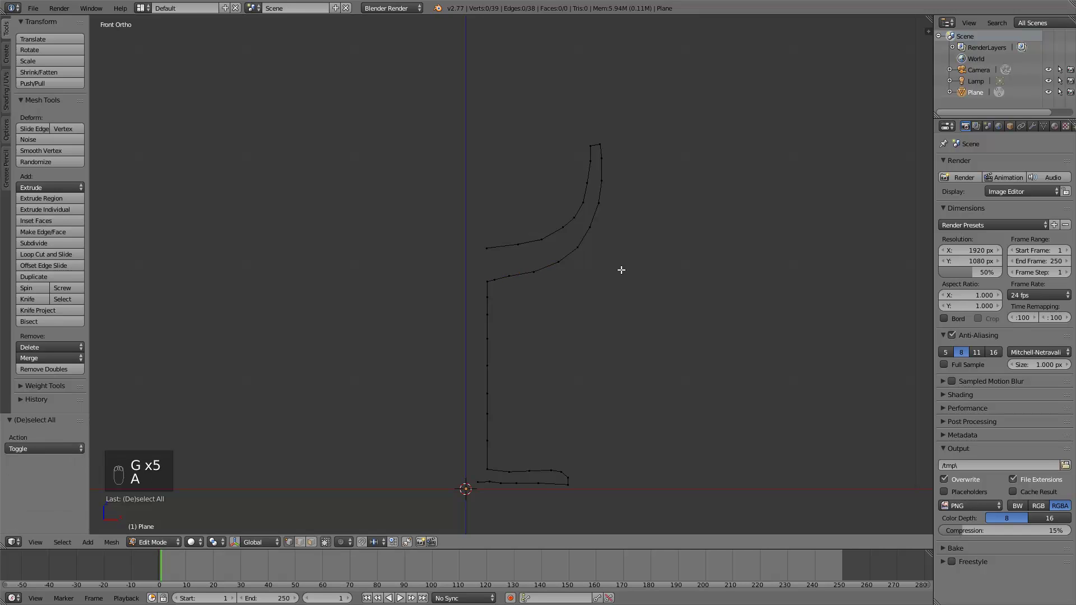
scroll(618, 279, "down", 2)
Flatten the base's bottom vertices by scaling them to 0 on Z.
scroll(591, 331, "up", 3)
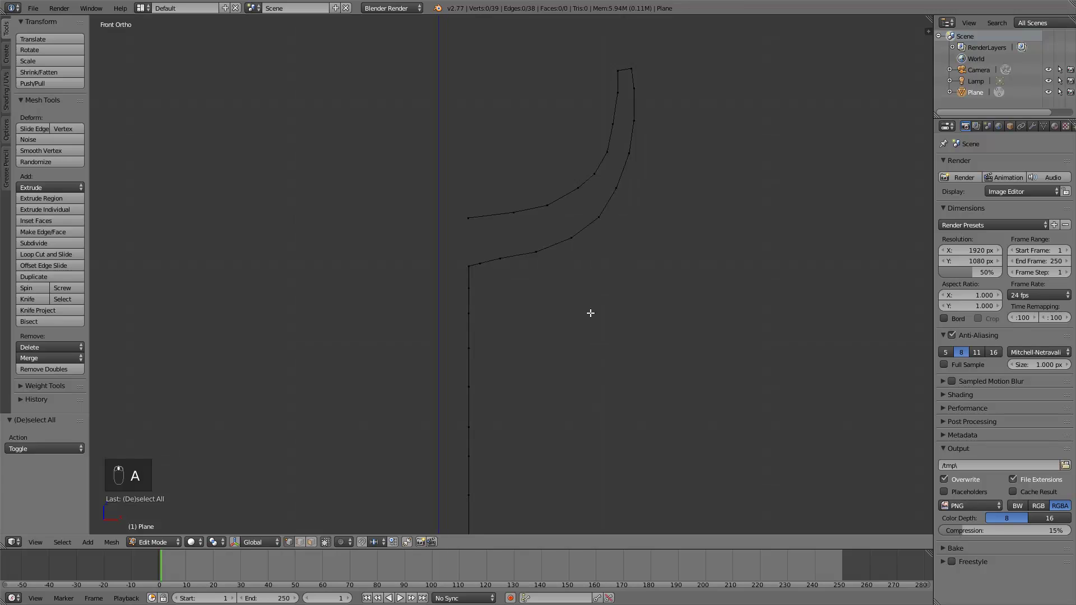
scroll(603, 426, "down", 1)
key("a")
key("a")
key("b")
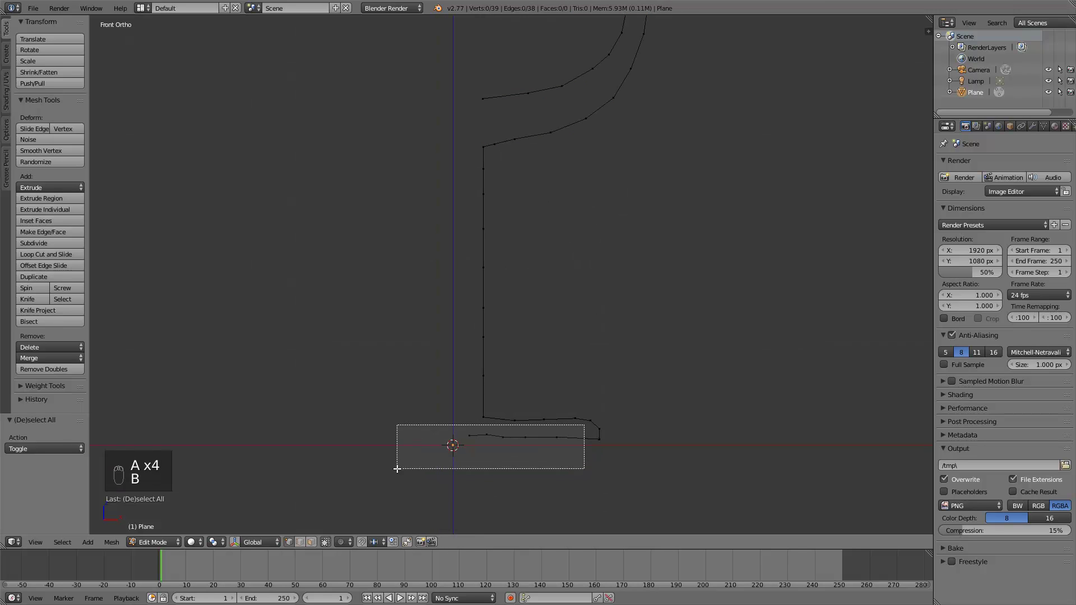
left_click_drag(397, 469, 398, 470)
key("b")
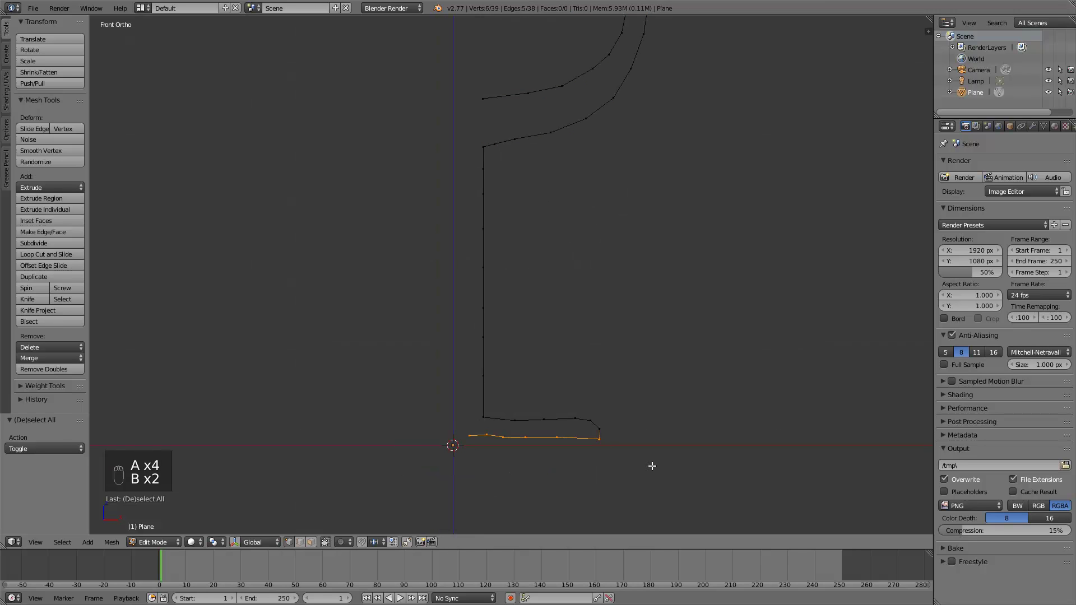
key("s")
key("z")
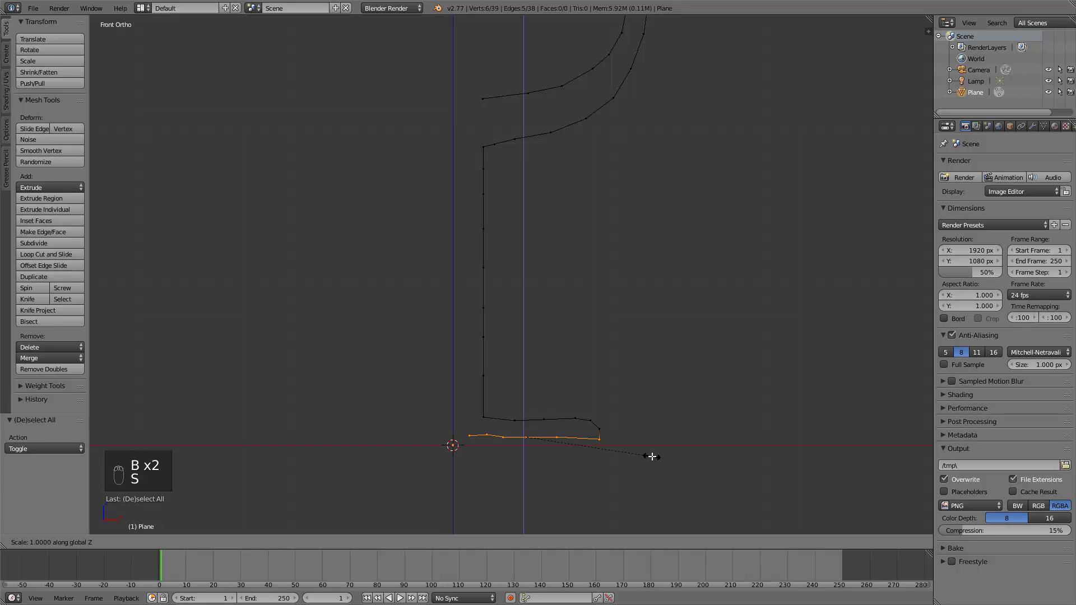
key("0")
key("Return")
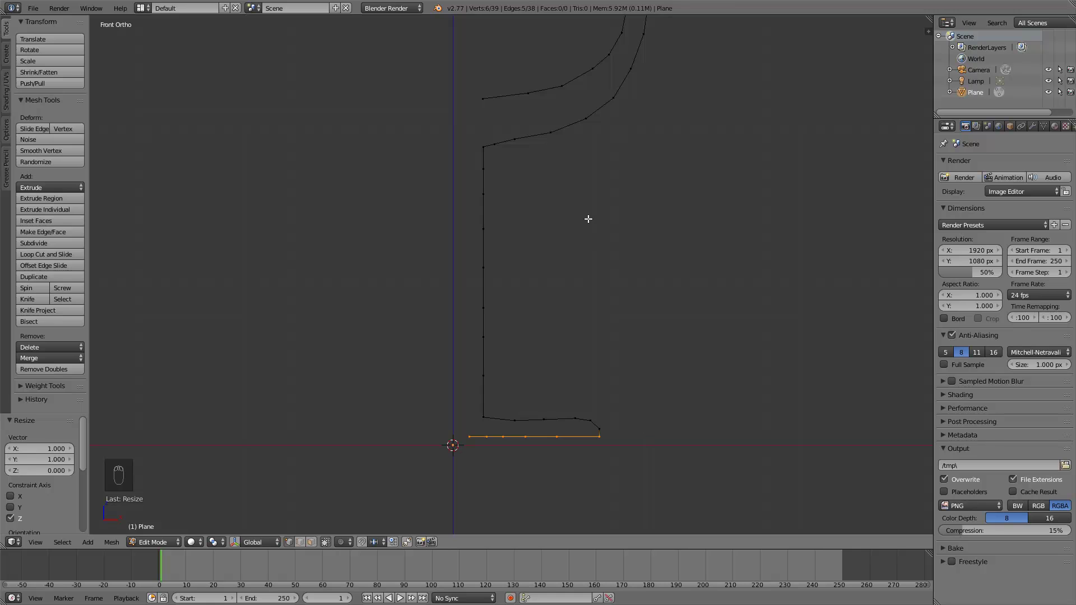
Shift the stem 0.068 units left along X and return to Object Mode.
scroll(580, 204, "down", 4)
scroll(582, 205, "up", 3)
middle_click_drag(557, 199, 567, 243, "shift")
key("a")
key("b")
left_click_drag(508, 187, 477, 441)
key("g")
key("x")
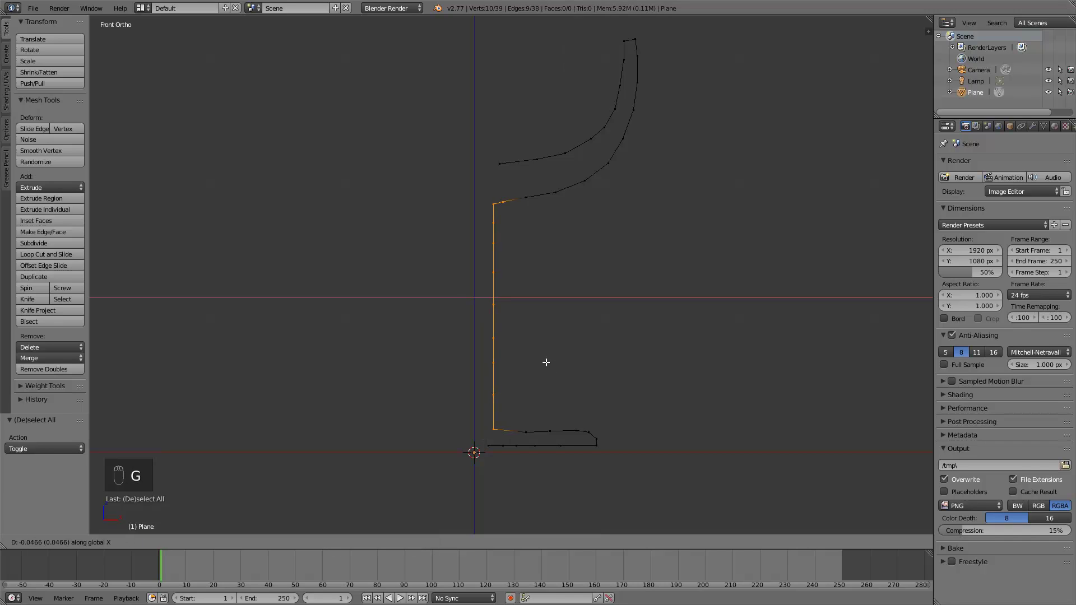
left_click(543, 363)
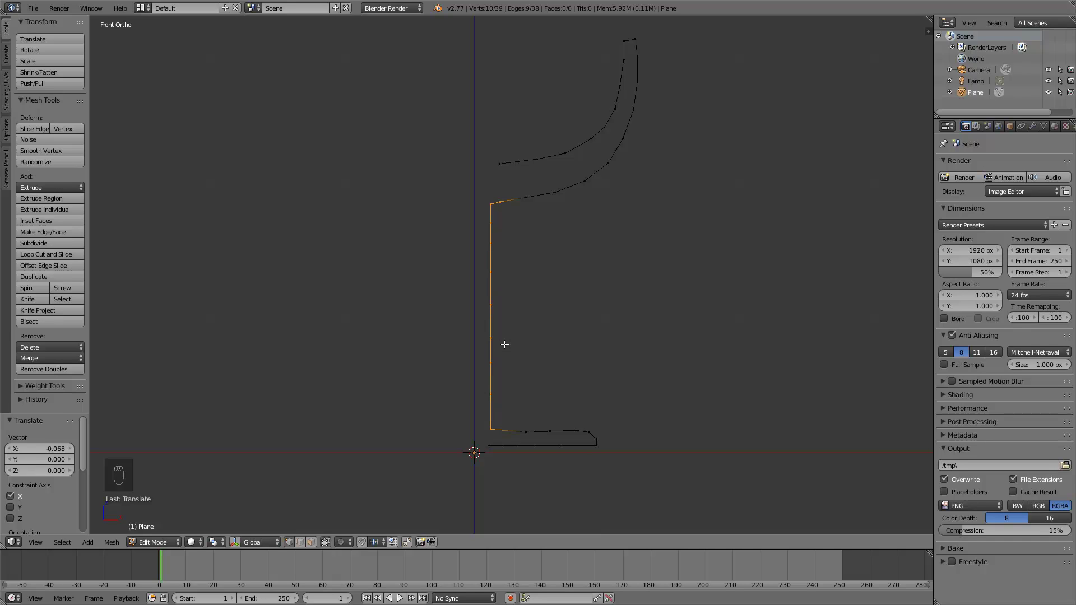
scroll(513, 283, "down", 1)
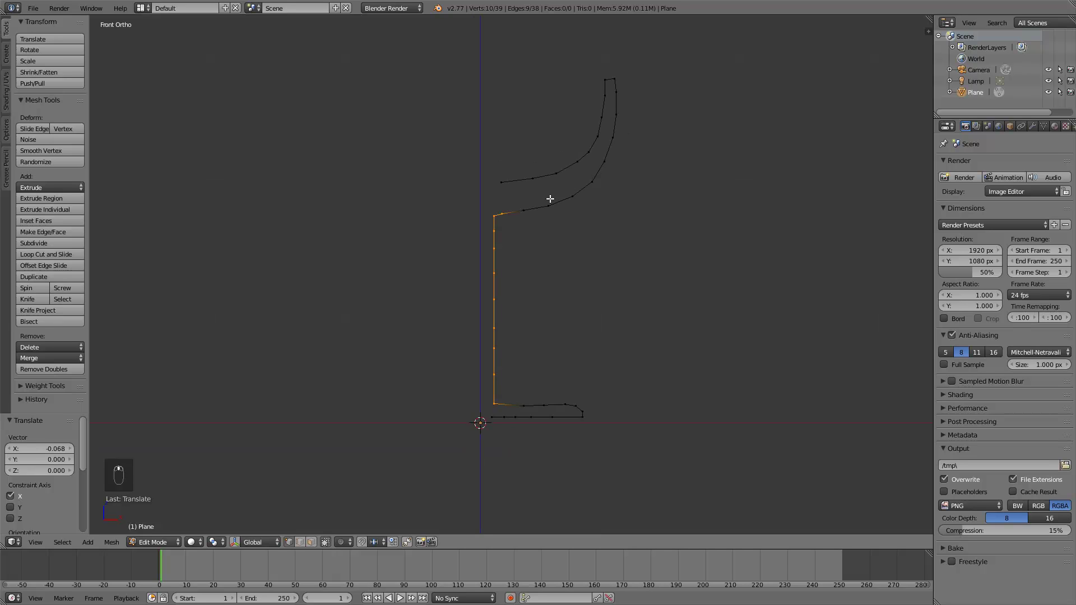
scroll(569, 210, "down", 1)
key("Tab")
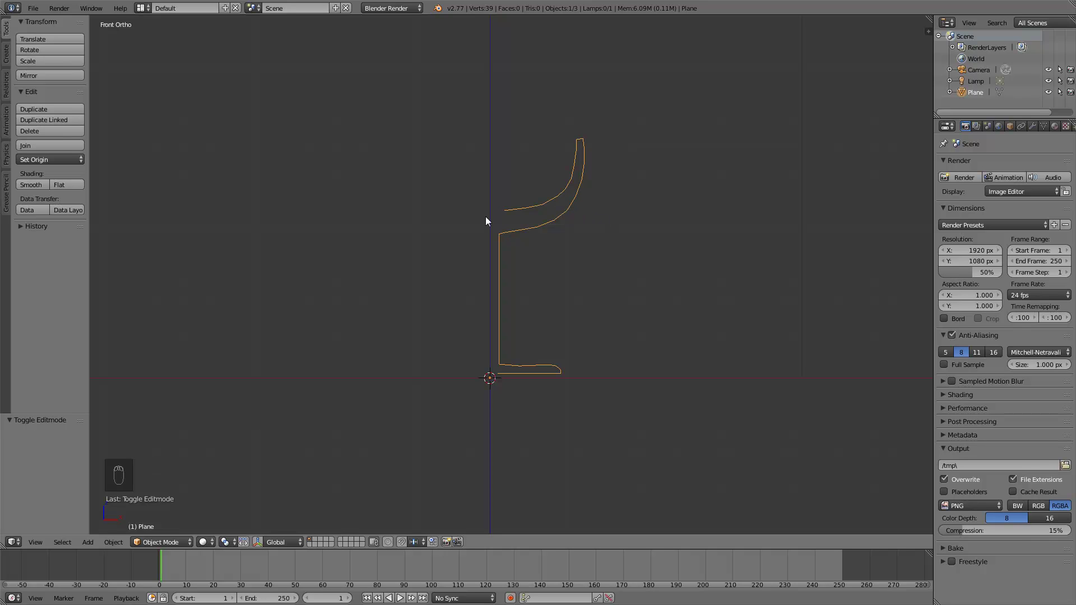
Select every vertex of the profile in Edit Mode and switch to top view.
middle_click_drag(497, 212, 509, 264)
key("Tab")
key("a")
key("a")
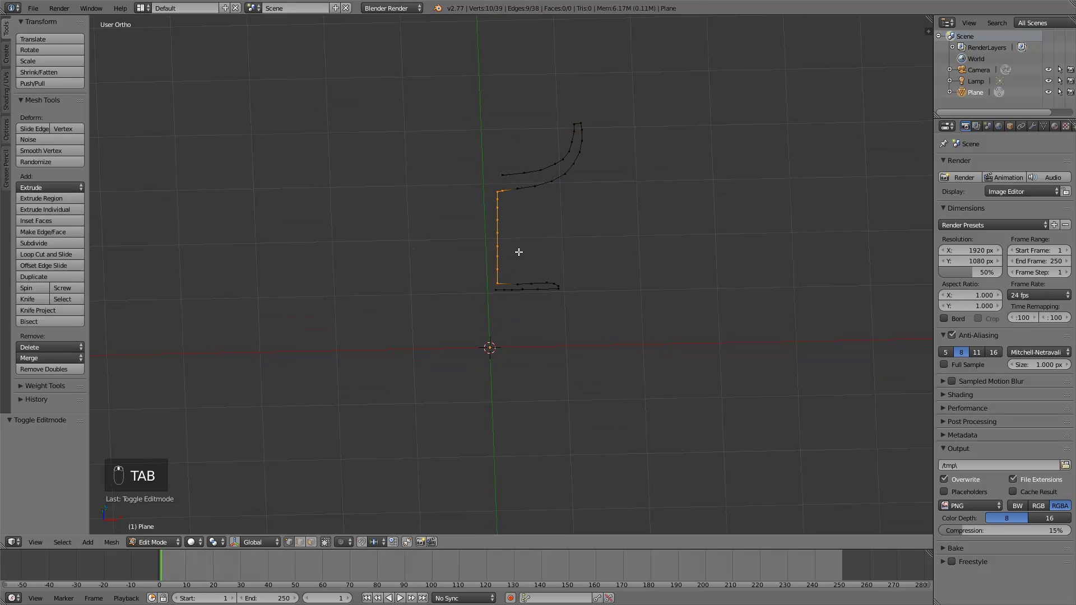
key("a")
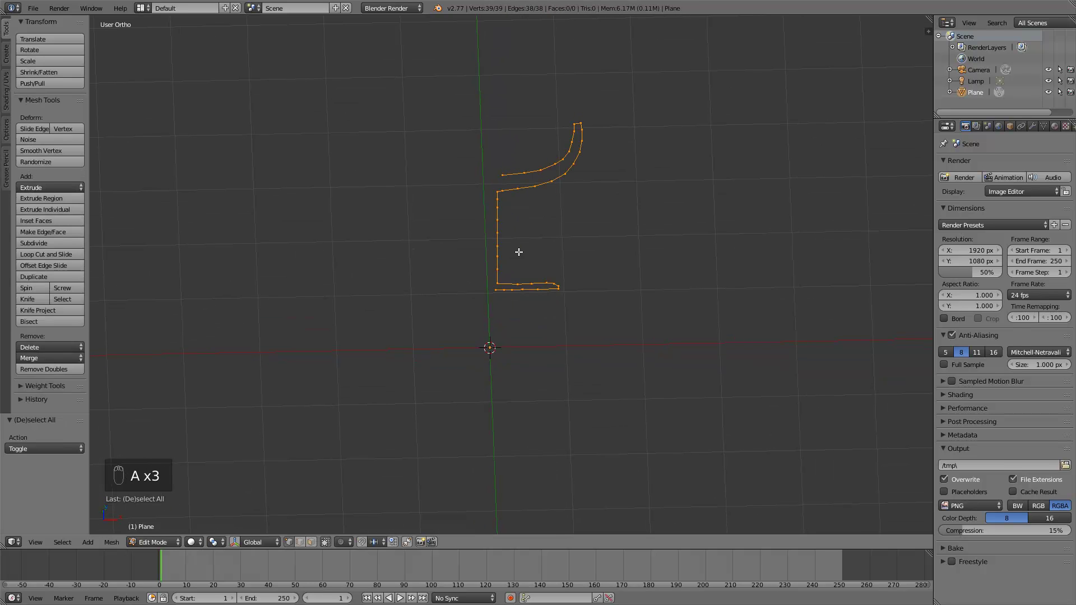
key("KP_7")
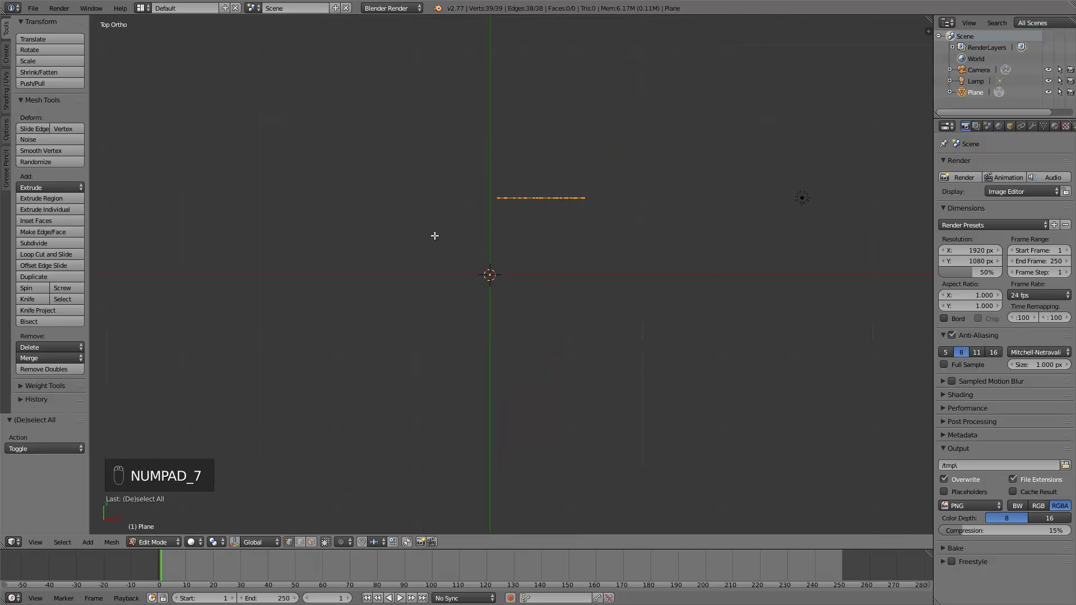
Spin the profile 90° in 9 steps around a 3D cursor placed off-centre, upper left.
left_click(36, 287)
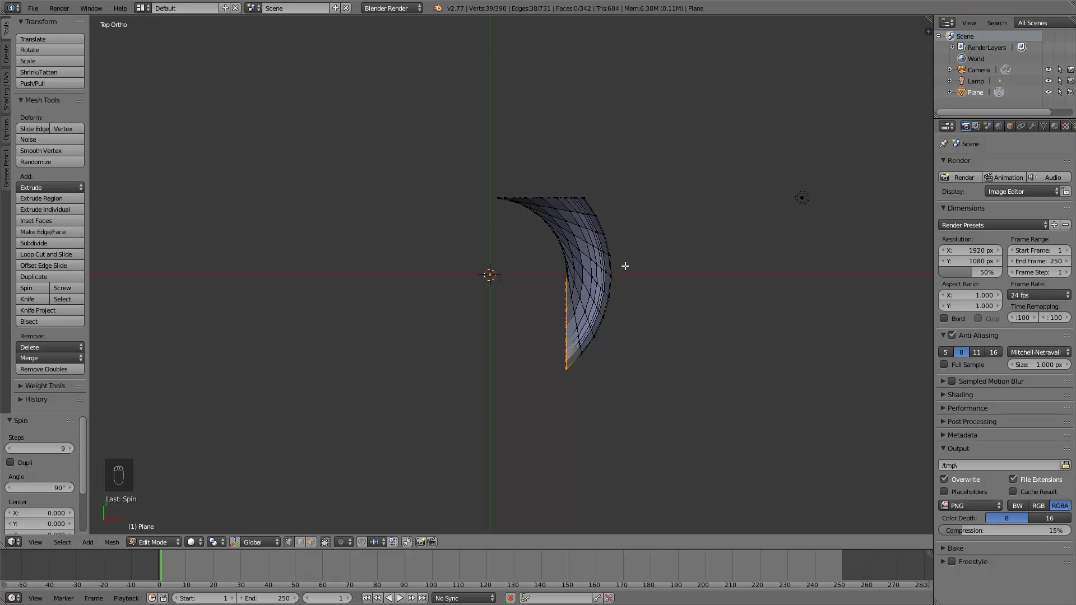
key("ctrl+z")
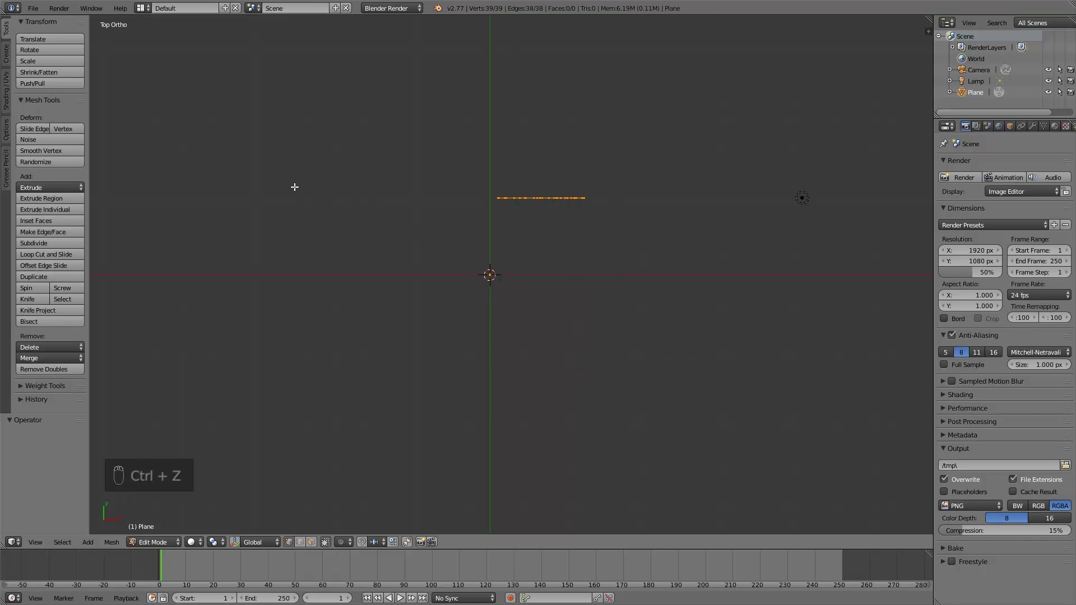
left_click(268, 158)
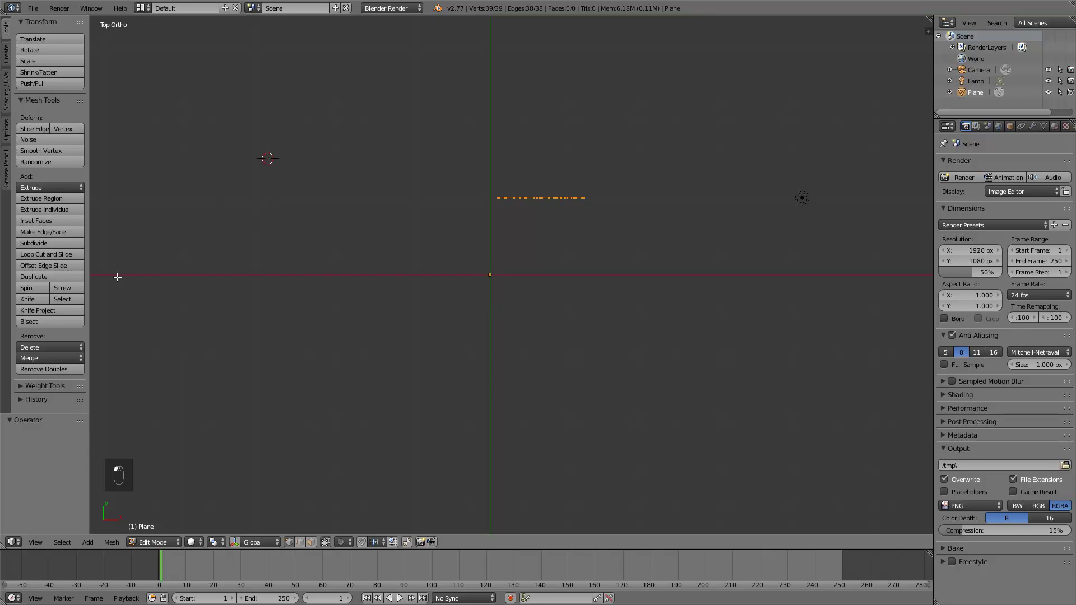
left_click(30, 287)
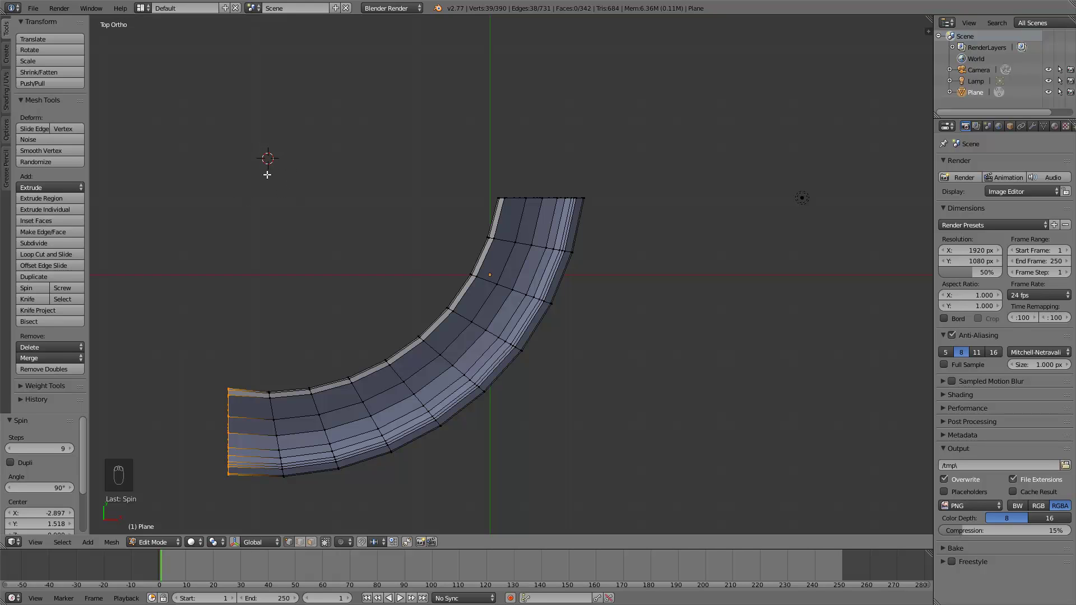
Undo the off-centre spin and recentre the 3D cursor and view in Object Mode.
key("ctrl+z")
key("Tab")
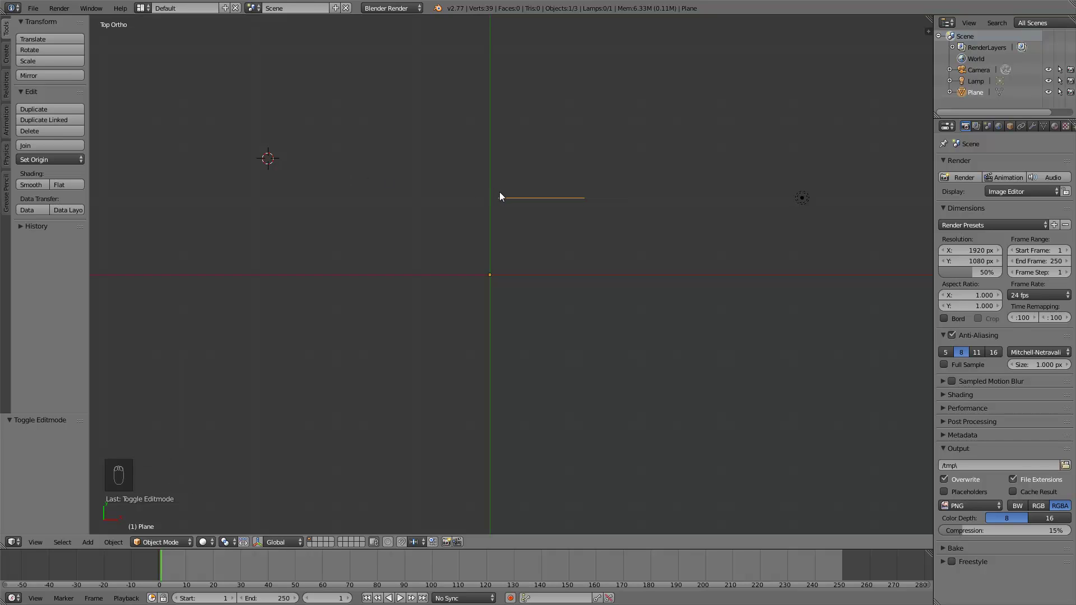
key("shift+c")
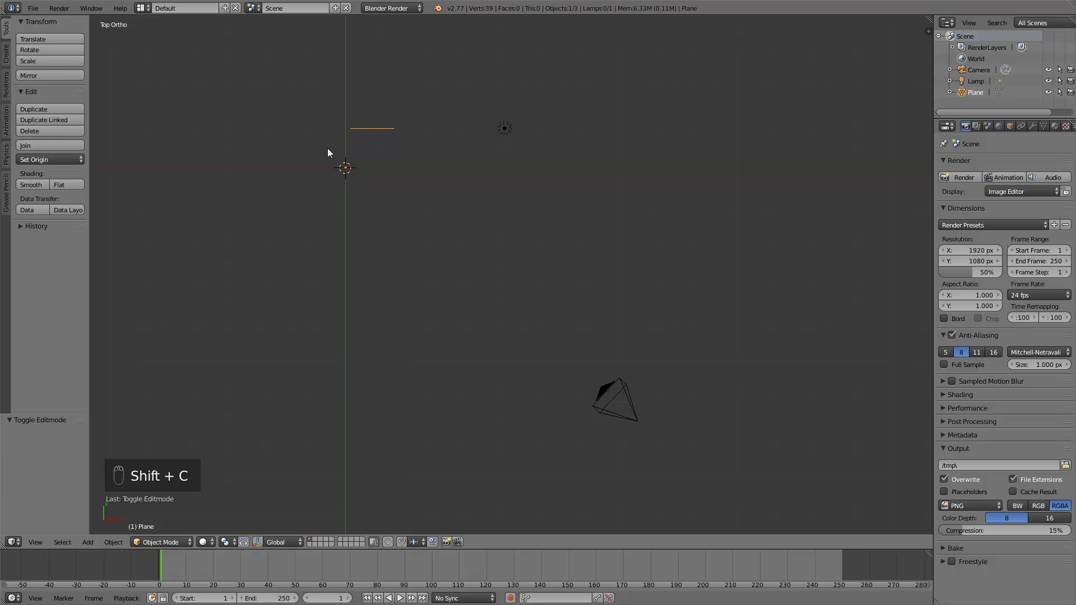
middle_click_drag(328, 147, 552, 263, "shift")
scroll(517, 221, "up", 3)
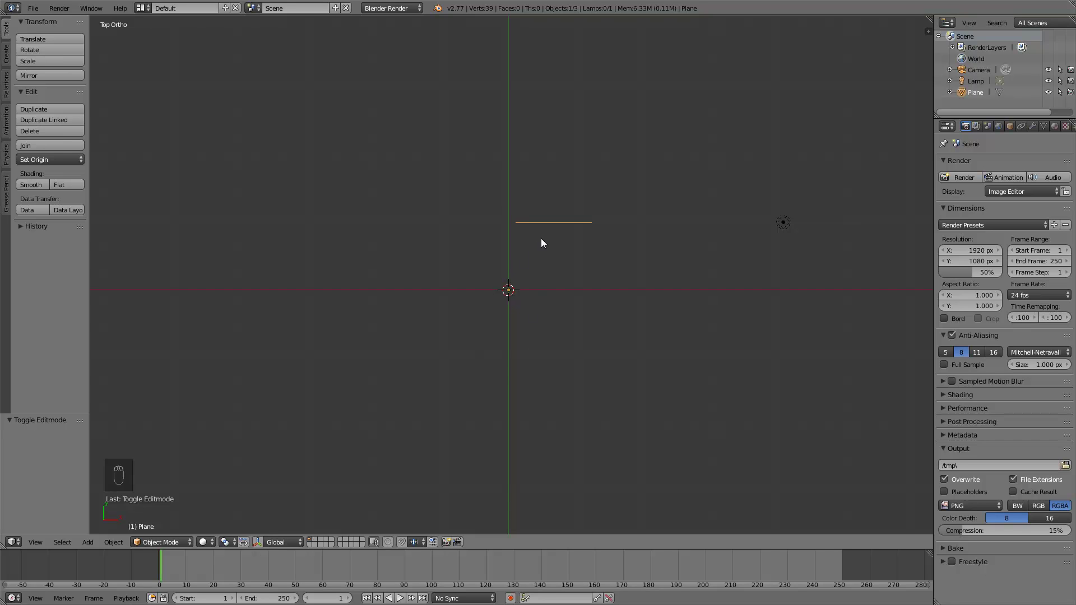
Move the whole profile one unit lower so it starts at the centre.
key("Tab")
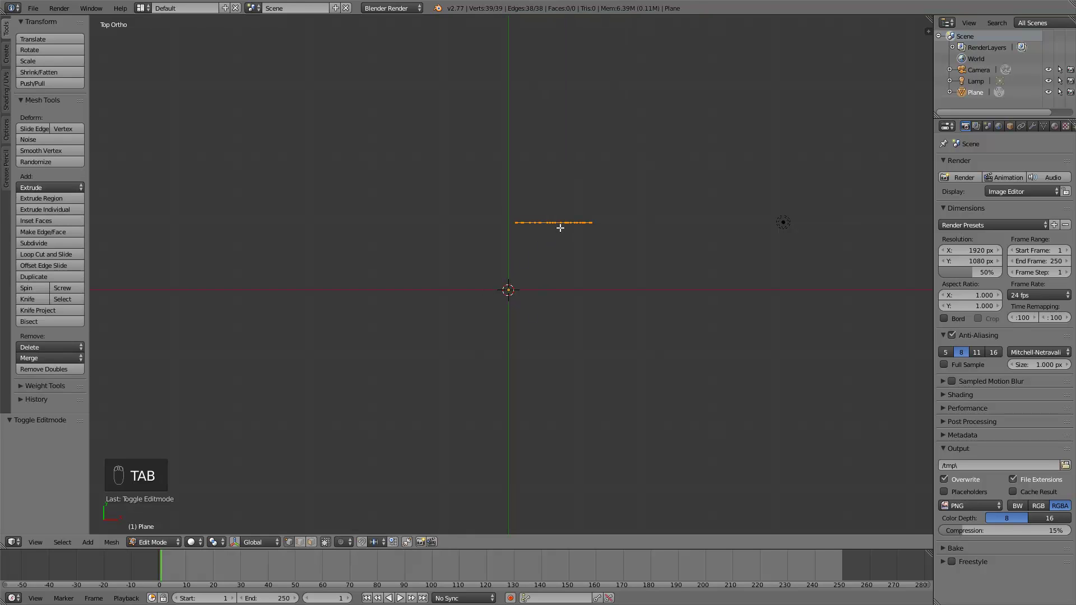
key("g")
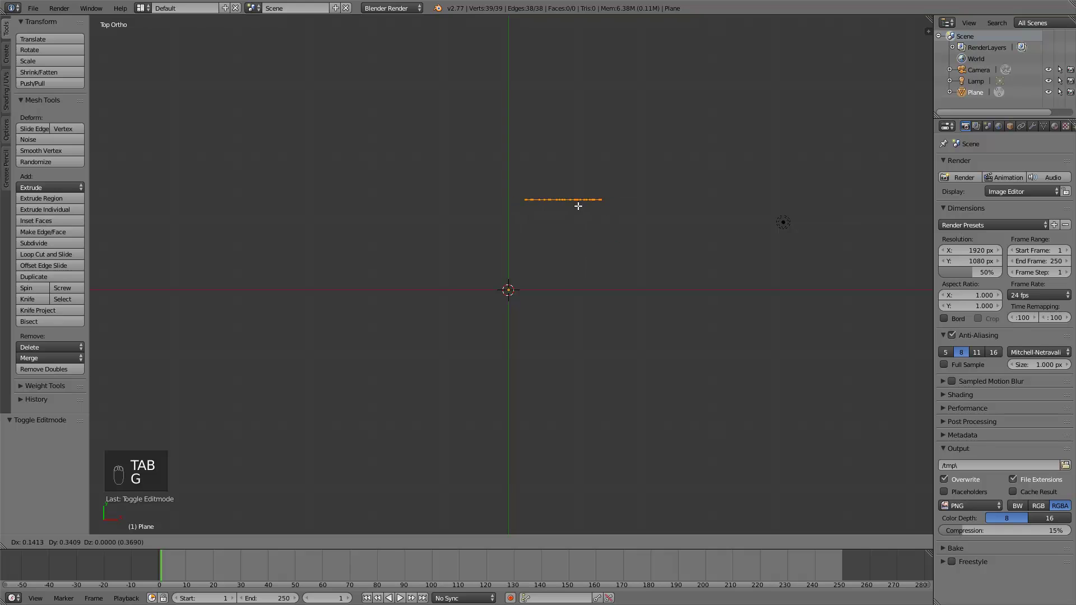
right_click(578, 207)
key("a")
key("a")
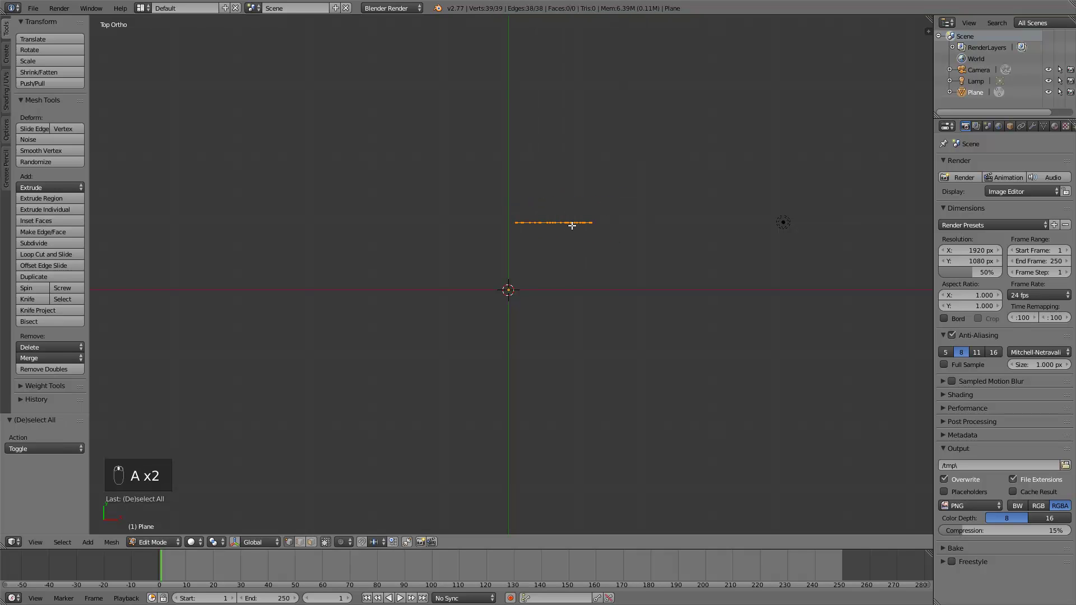
scroll(569, 225, "up", 3)
key("g")
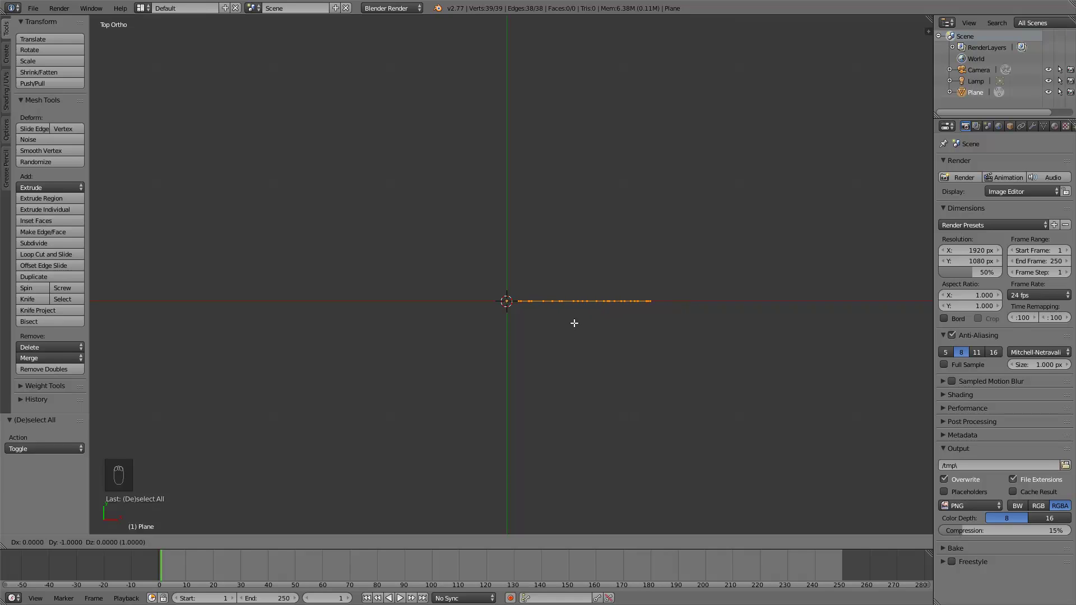
left_click(568, 324)
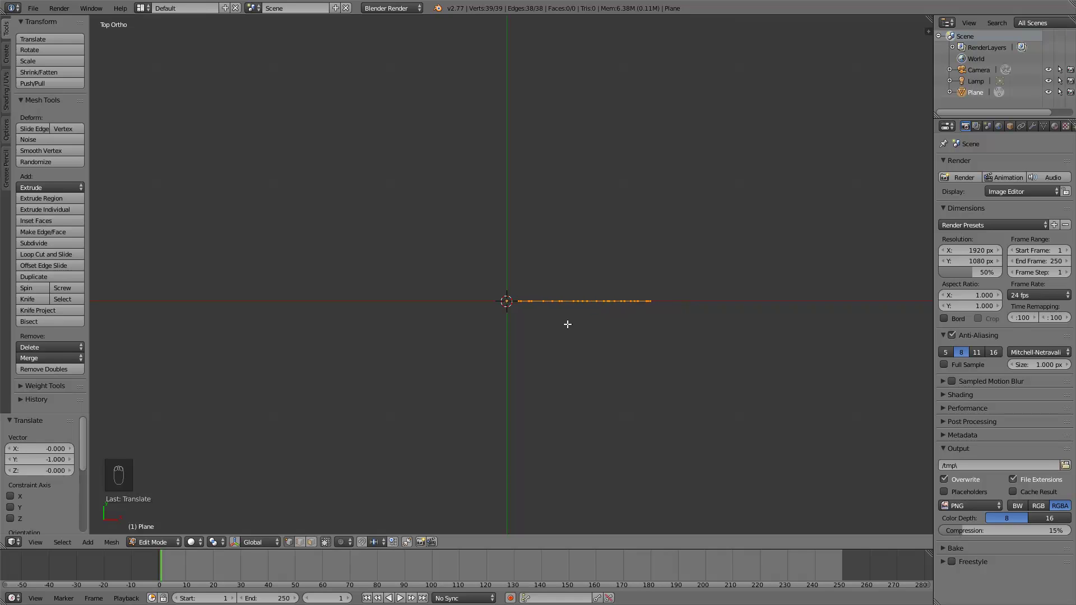
Spin the lowered profile a quarter turn around the centre.
scroll(484, 279, "up", 5)
scroll(567, 324, "down", 1)
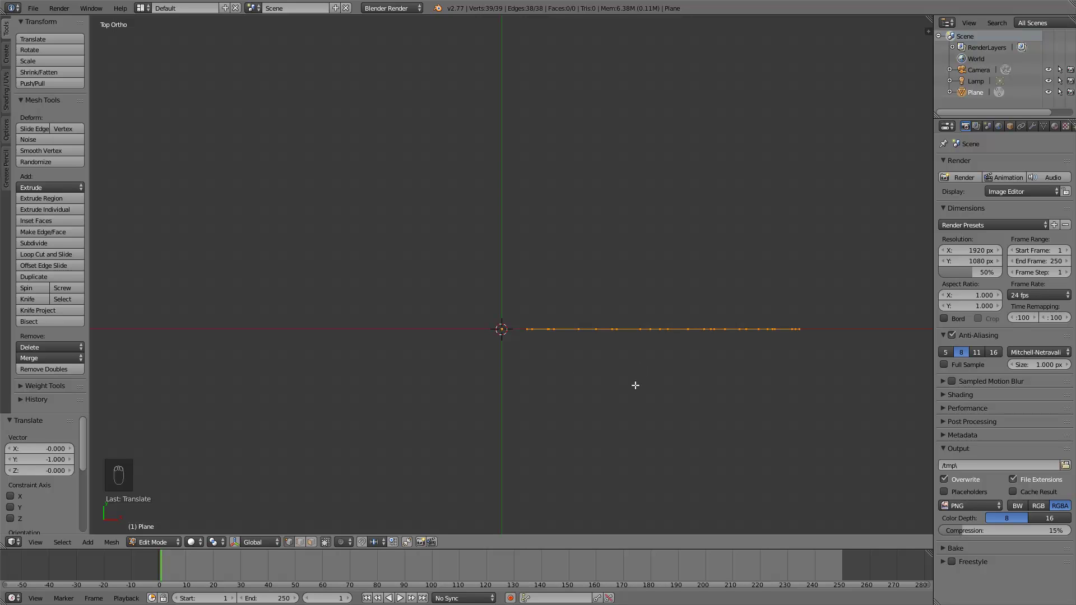
middle_click_drag(634, 384, 473, 262)
left_click(32, 289)
Redo the spin from top view with a 360° angle, forming the full goblet.
key("ctrl+z")
key("KP_7")
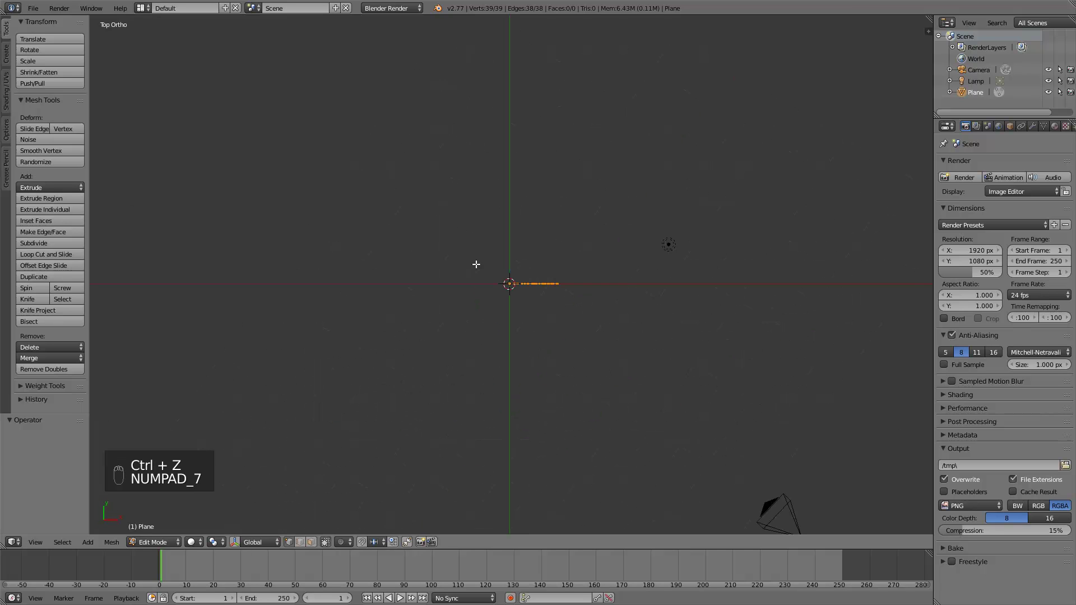
scroll(524, 211, "up", 2)
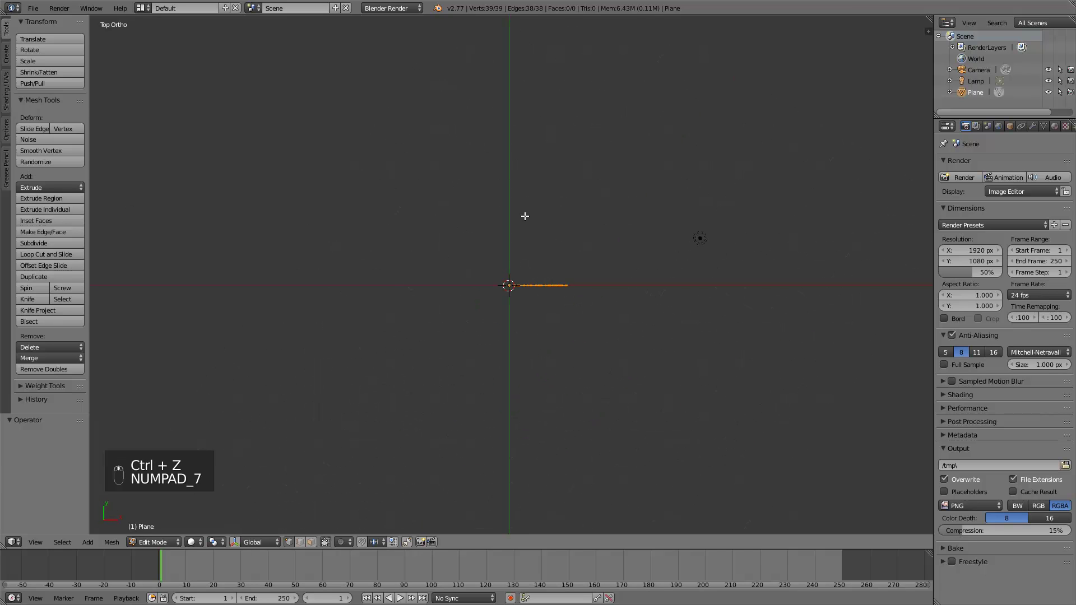
left_click(28, 289)
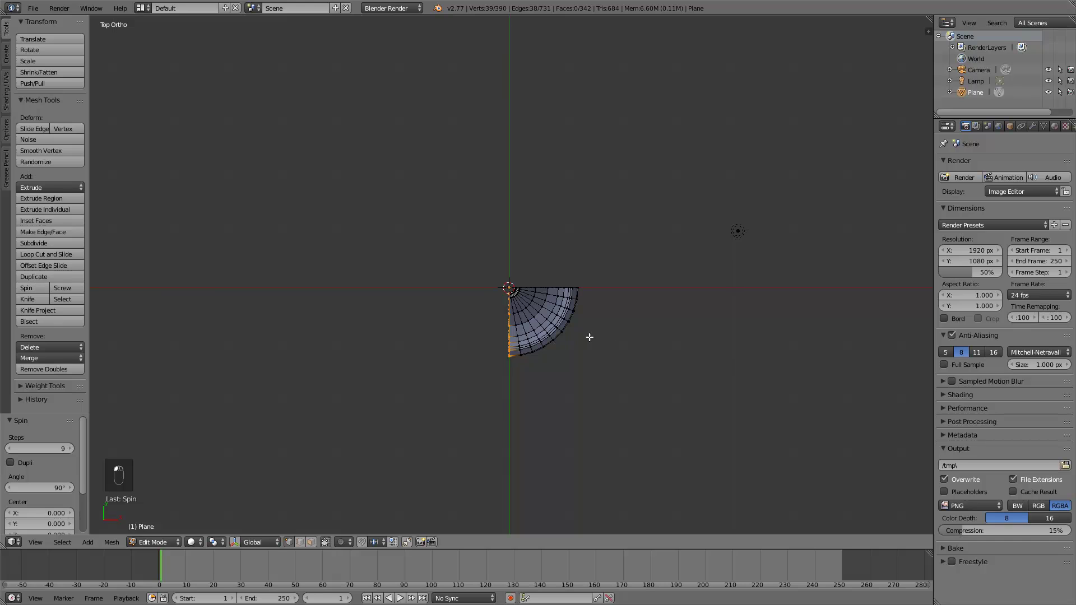
scroll(583, 335, "up", 1)
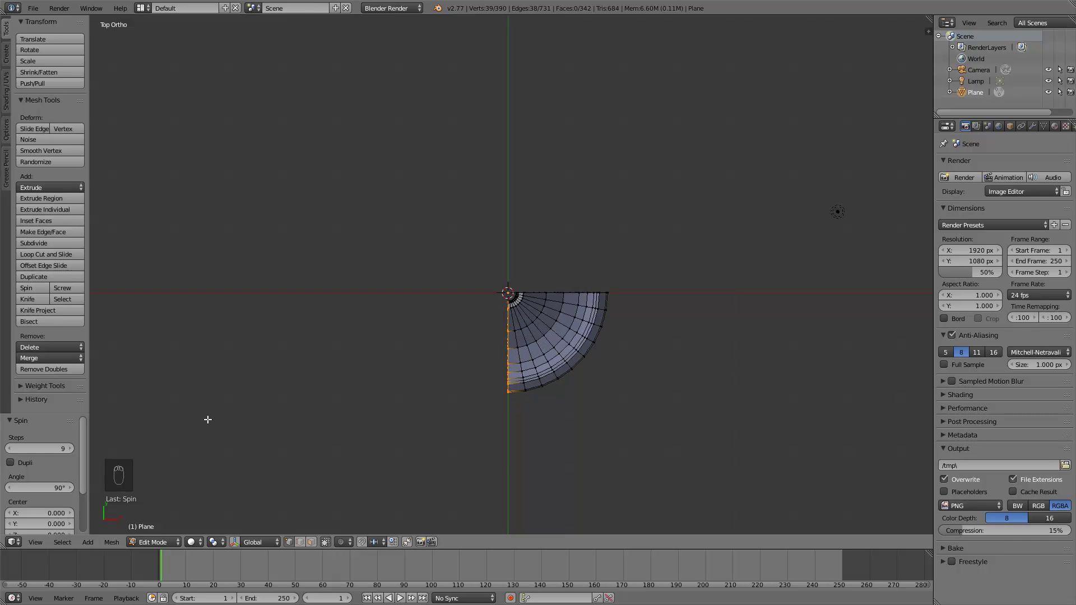
scroll(26, 451, "down", 2)
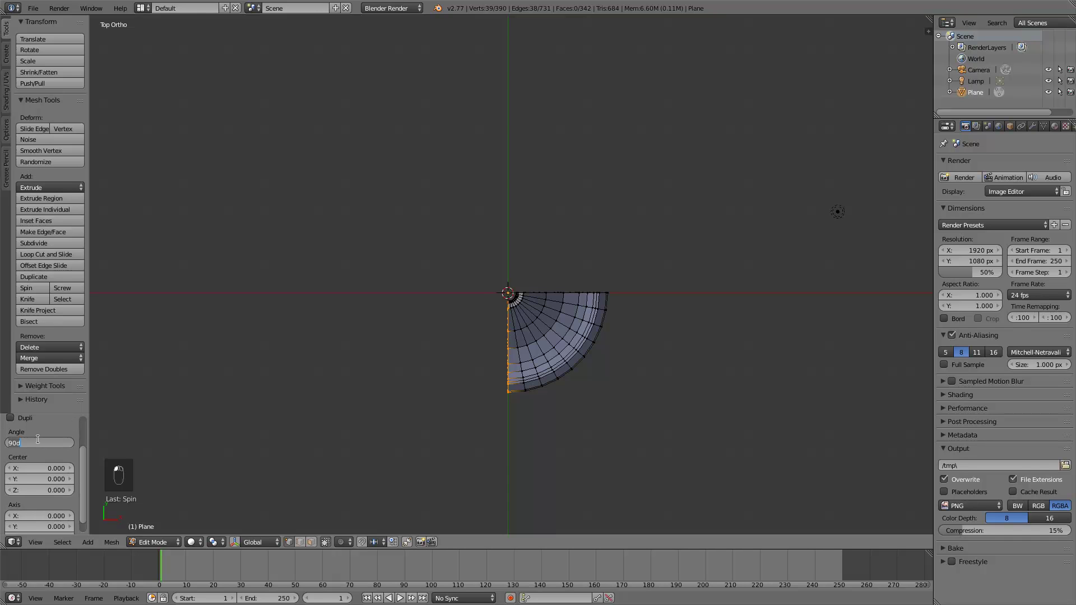
type("360")
key("Return")
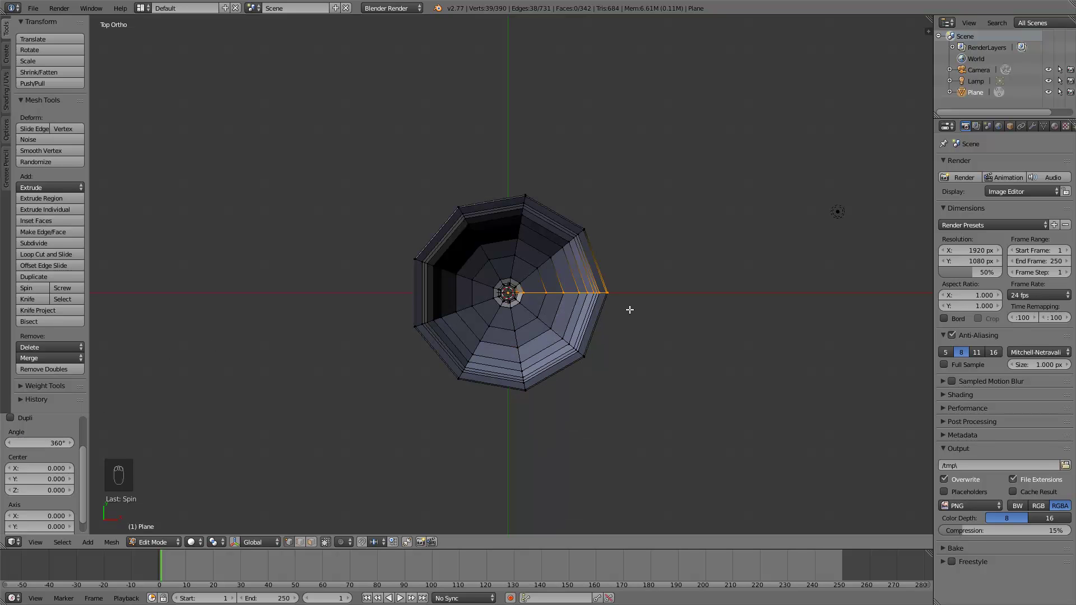
middle_click_drag(641, 401, 577, 312)
middle_click_drag(509, 335, 543, 345)
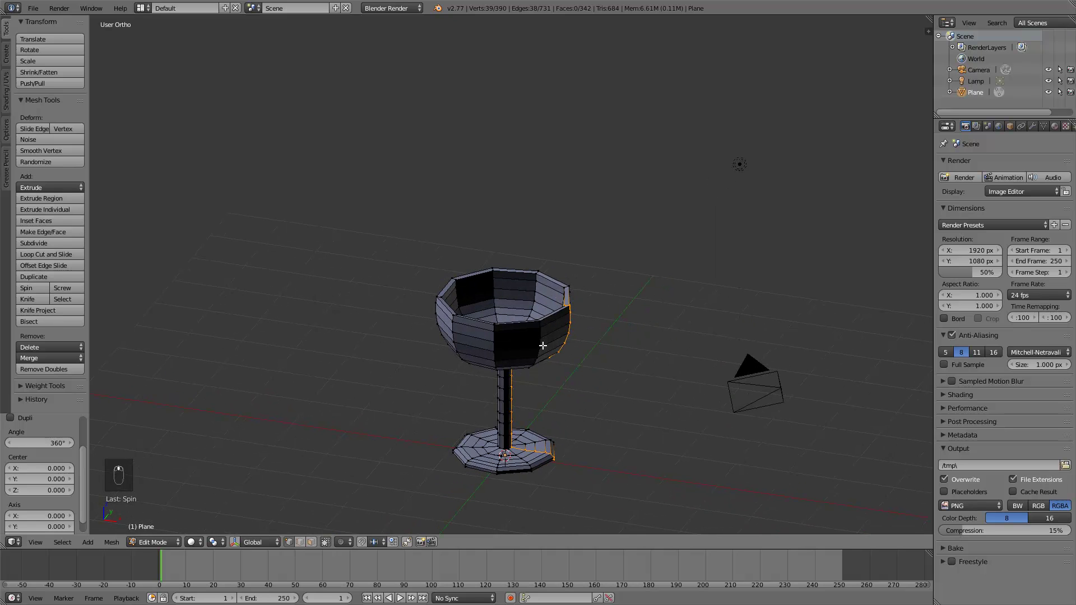
Set the spin steps to 12 in perspective view, then return to Object Mode.
key("KP_5")
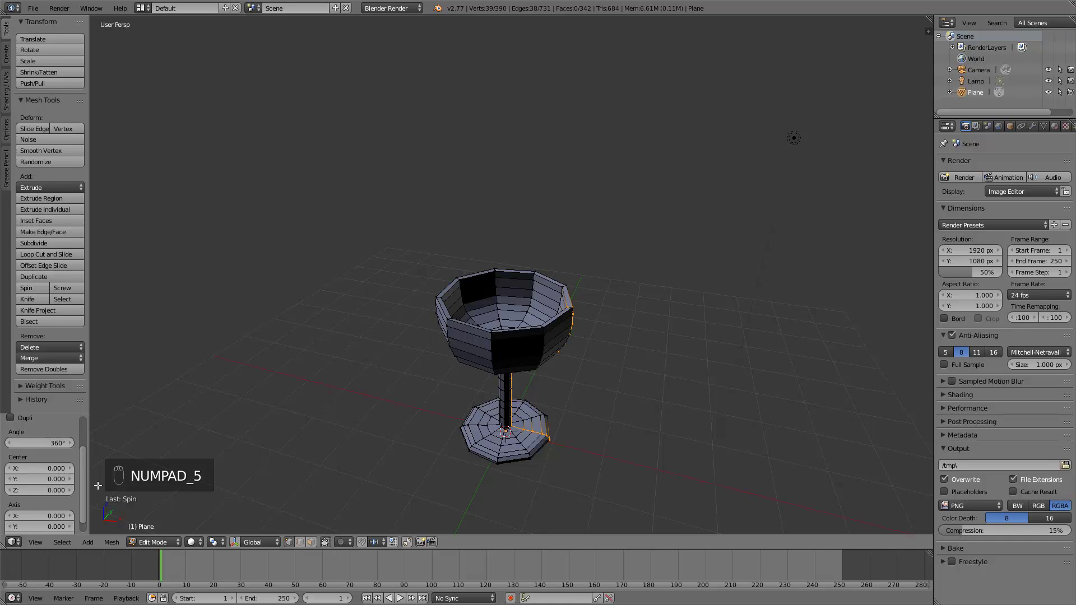
left_click_drag(86, 478, 73, 436)
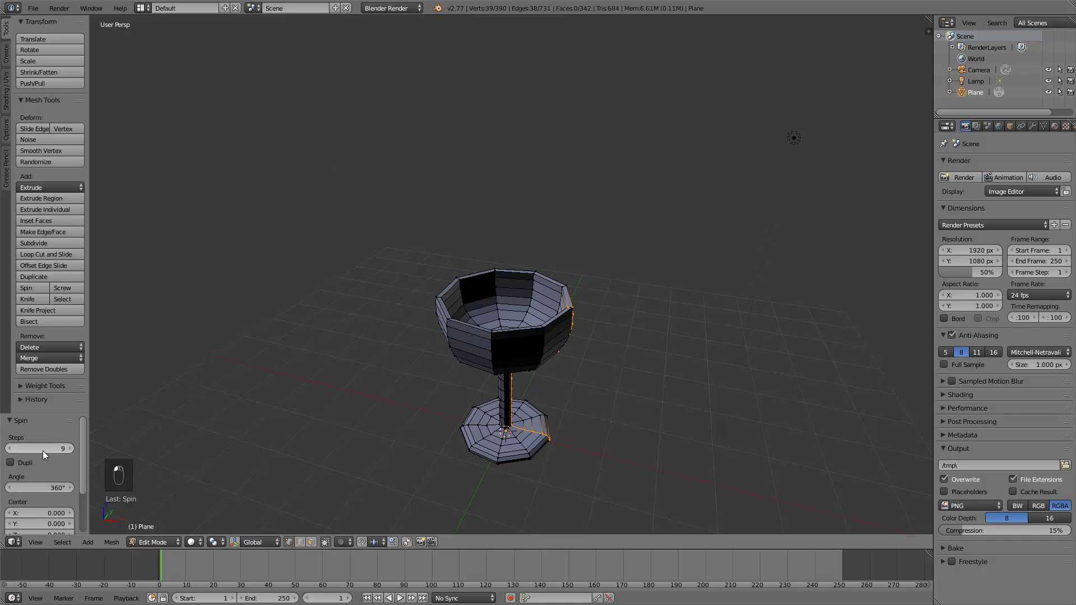
scroll(412, 344, "up", 3)
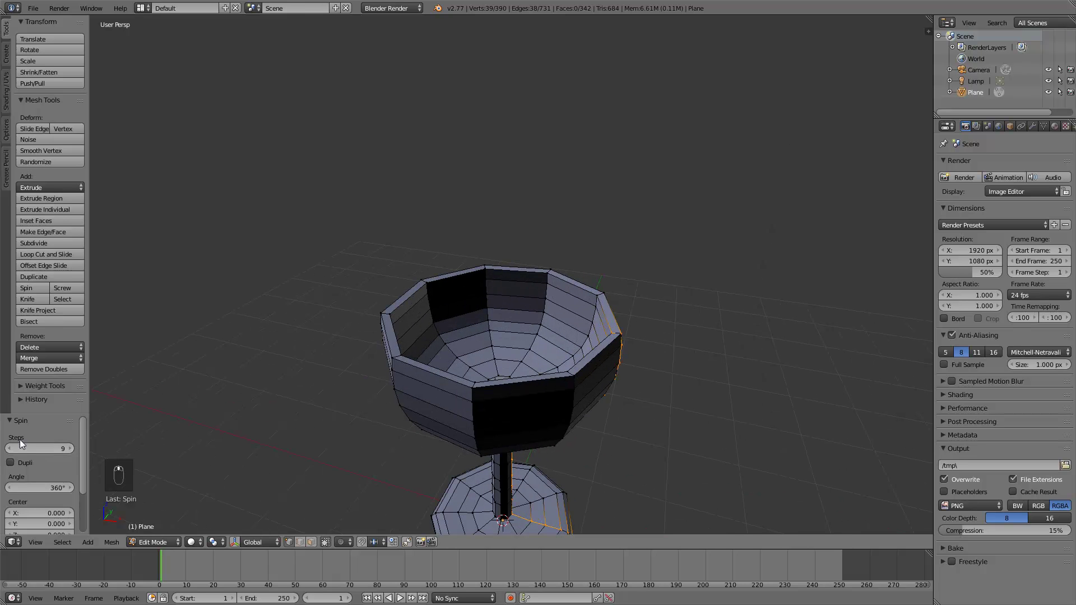
left_click(46, 448)
mouse_move(45, 448)
left_mouse_down()
mouse_move(135, 447)
mouse_move(56, 448)
left_mouse_up()
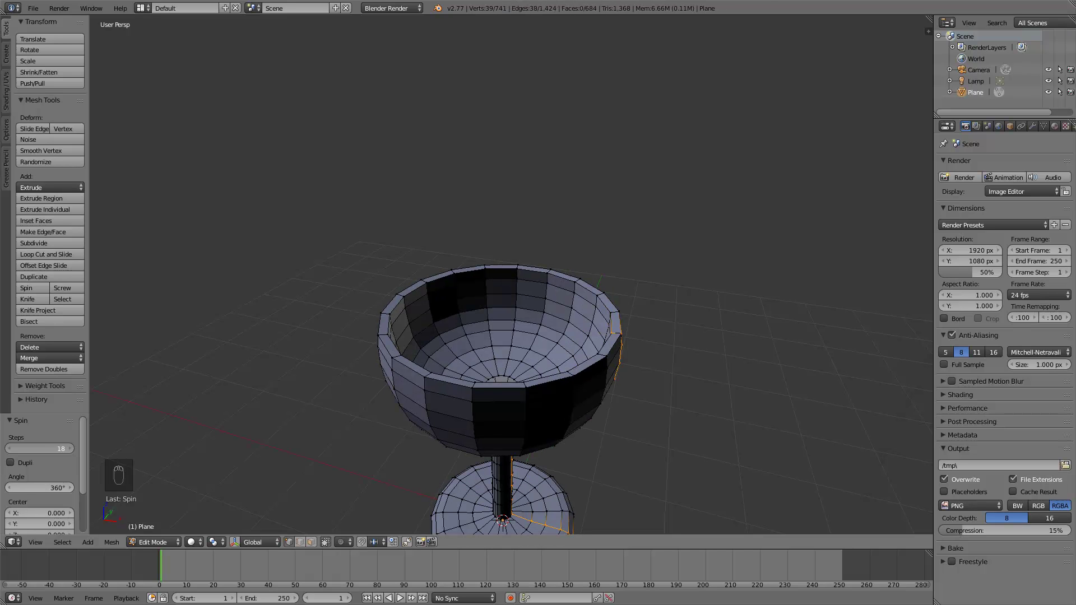
left_click(44, 448)
type("12")
key("Return")
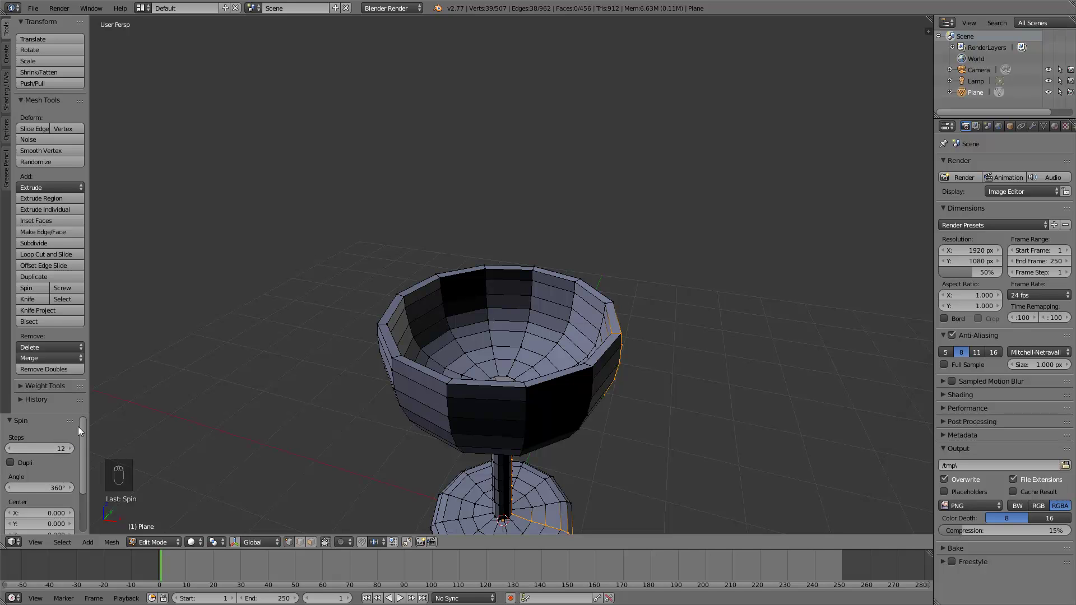
scroll(445, 320, "down", 3)
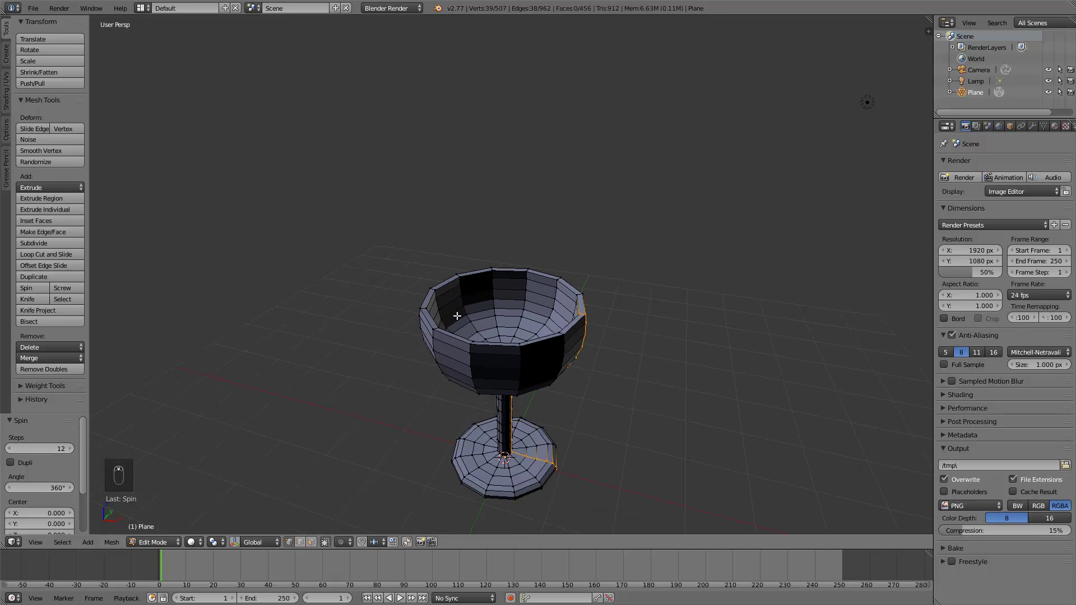
middle_click_drag(538, 326, 536, 279)
key("Tab")
scroll(536, 278, "up", 5)
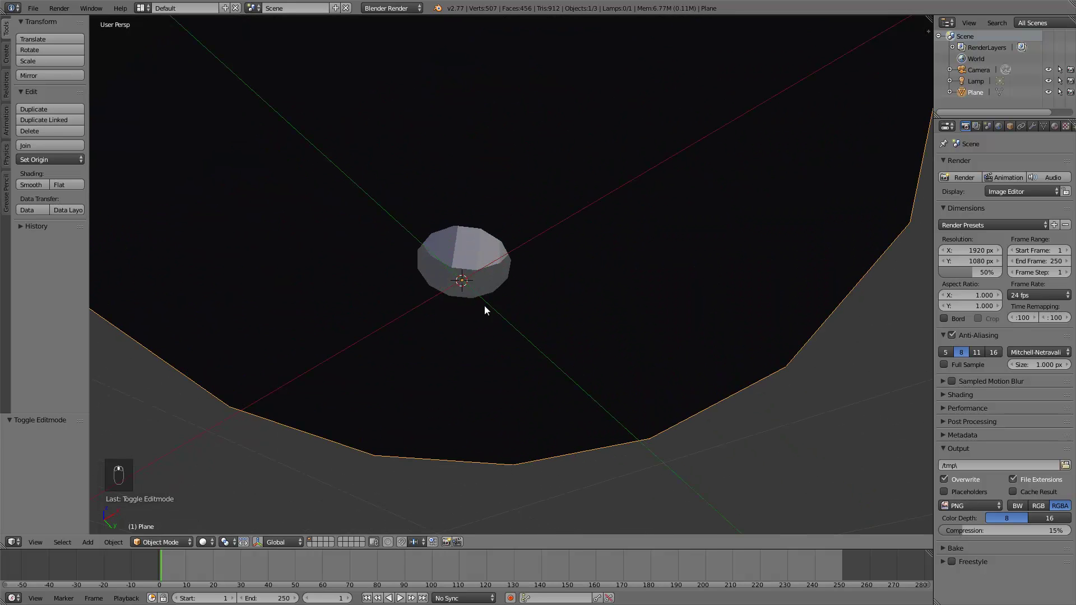
Fill the hole under the goblet's base by selecting its edge loop and filling with F.
key("Tab")
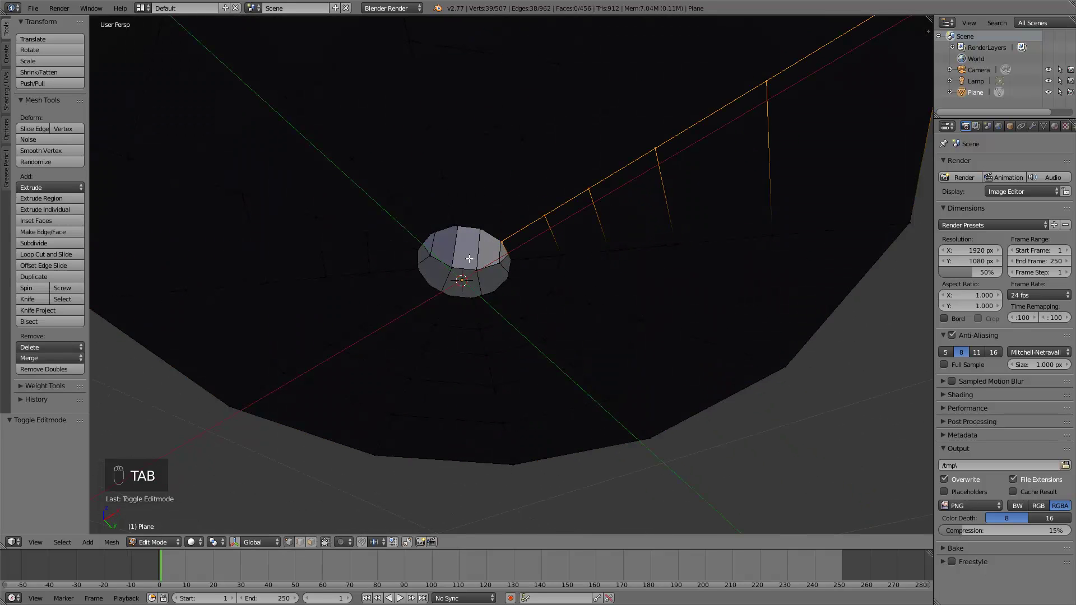
key("a")
key("a")
right_click(515, 268, "alt")
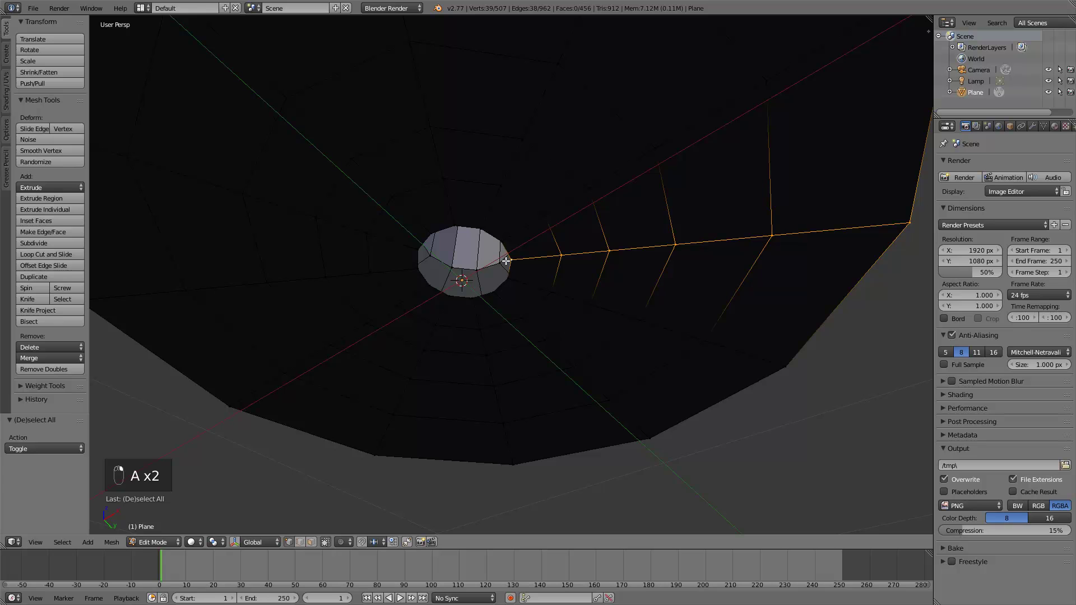
right_click(510, 256, "alt")
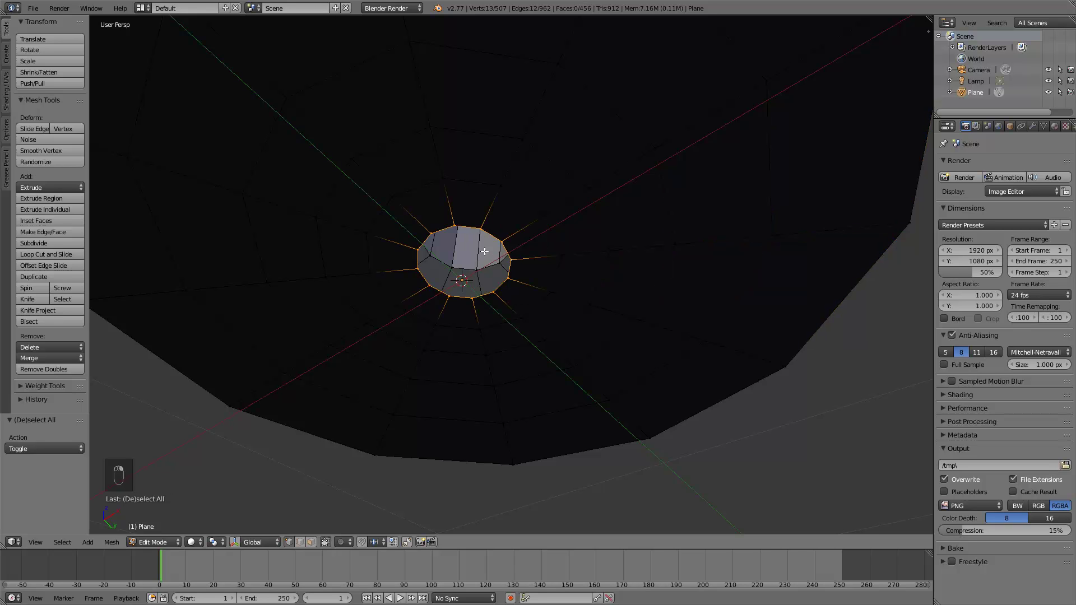
key("f")
Fill the hole at the bottom of the bowl, then return to Object Mode.
middle_click_drag(511, 159, 503, 292)
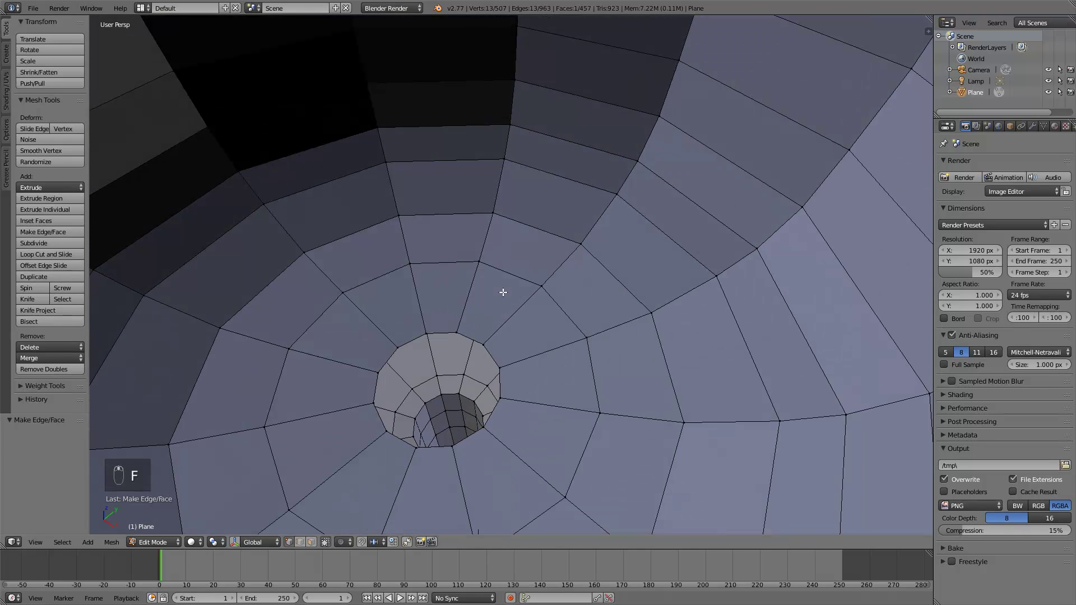
left_click(502, 382, "shift")
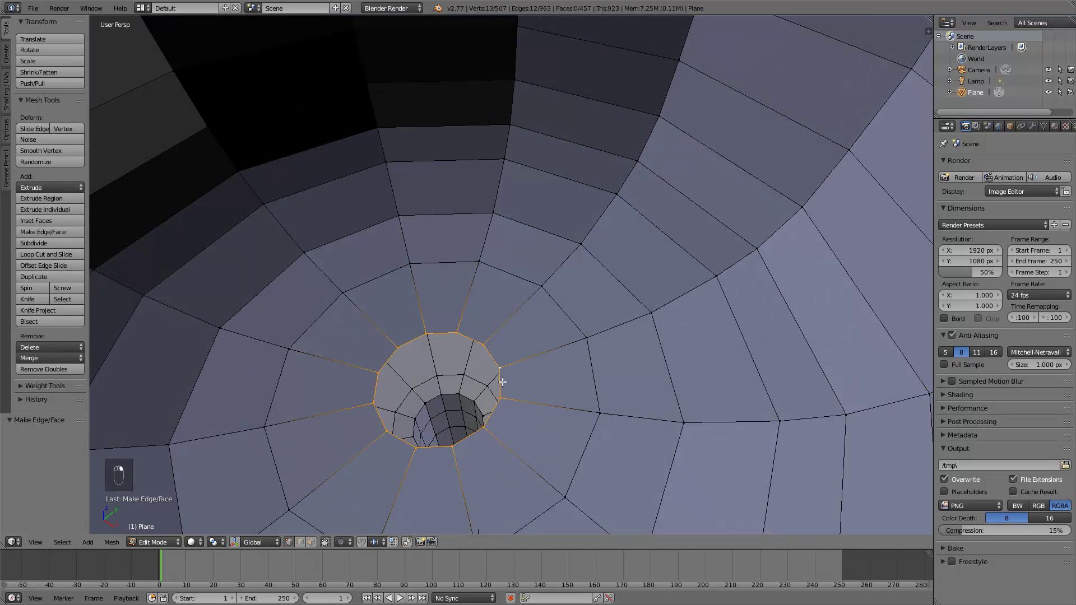
key("f")
scroll(504, 336, "down", 8)
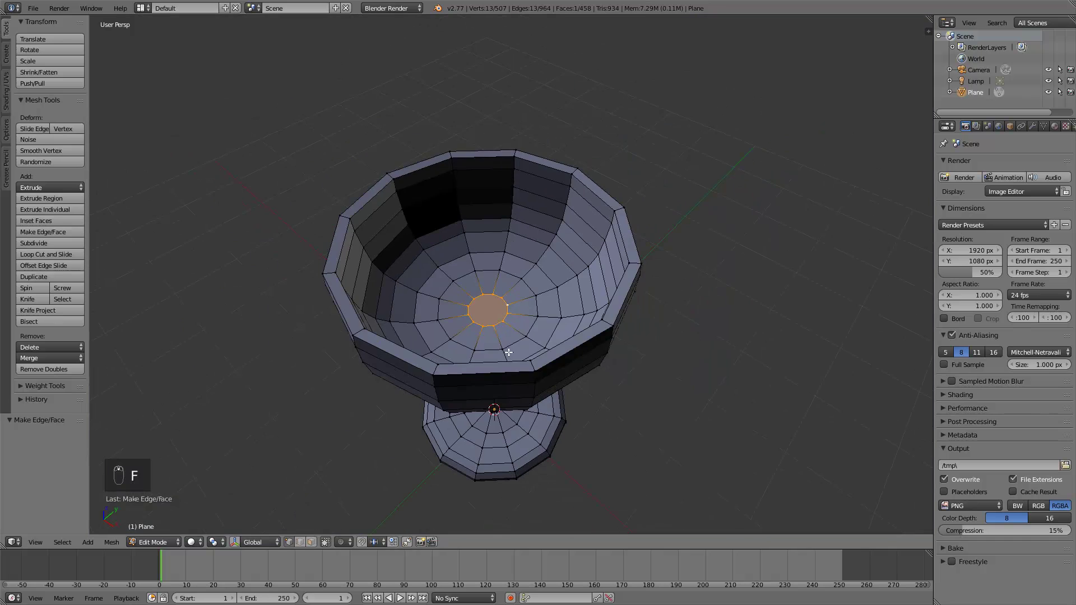
middle_click_drag(514, 384, 527, 318)
key("Tab")
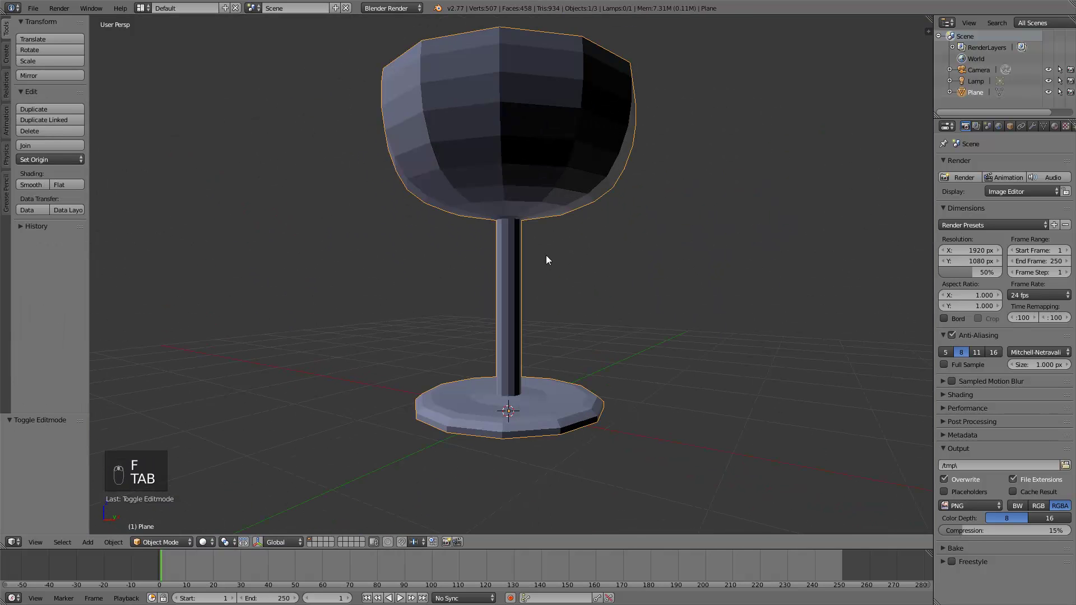
scroll(547, 260, "down", 6)
Add a Subdivision Surface modifier to the goblet from the front view.
scroll(547, 259, "up", 4)
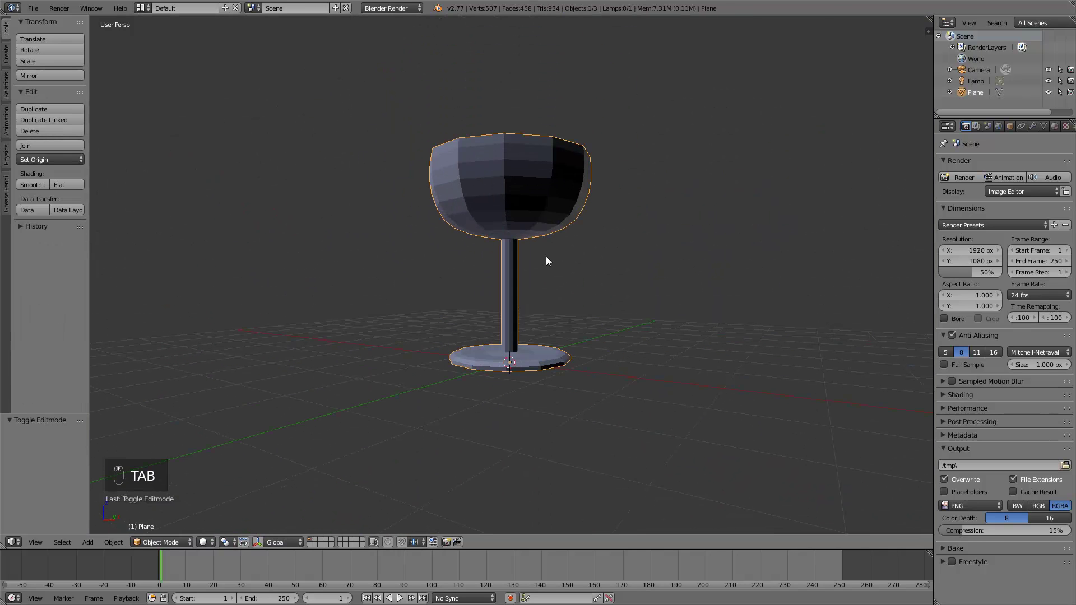
key("KP_1")
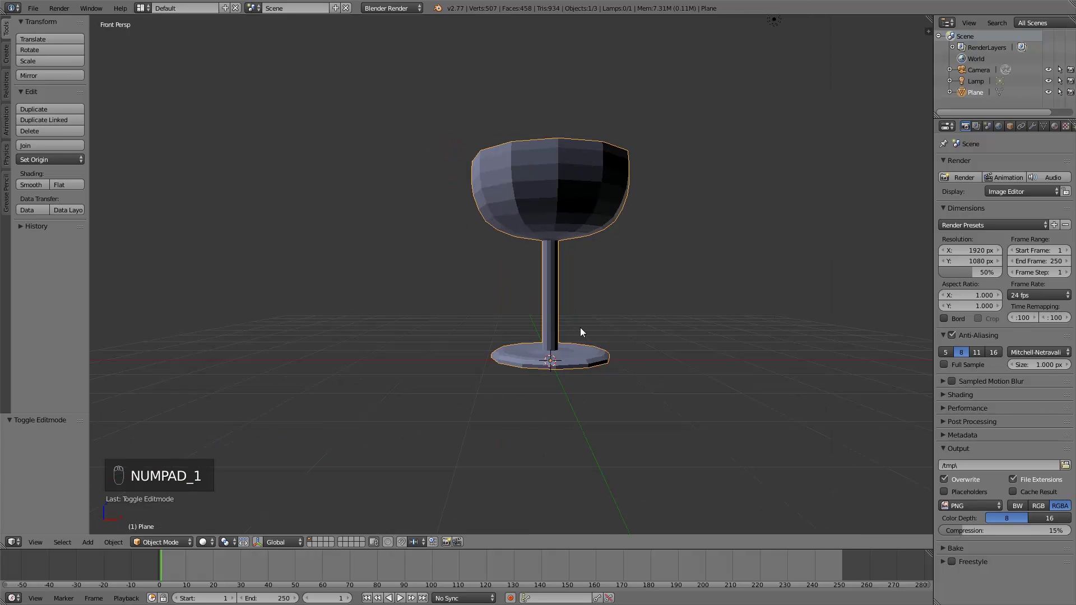
middle_click_drag(653, 298, 610, 301, "shift")
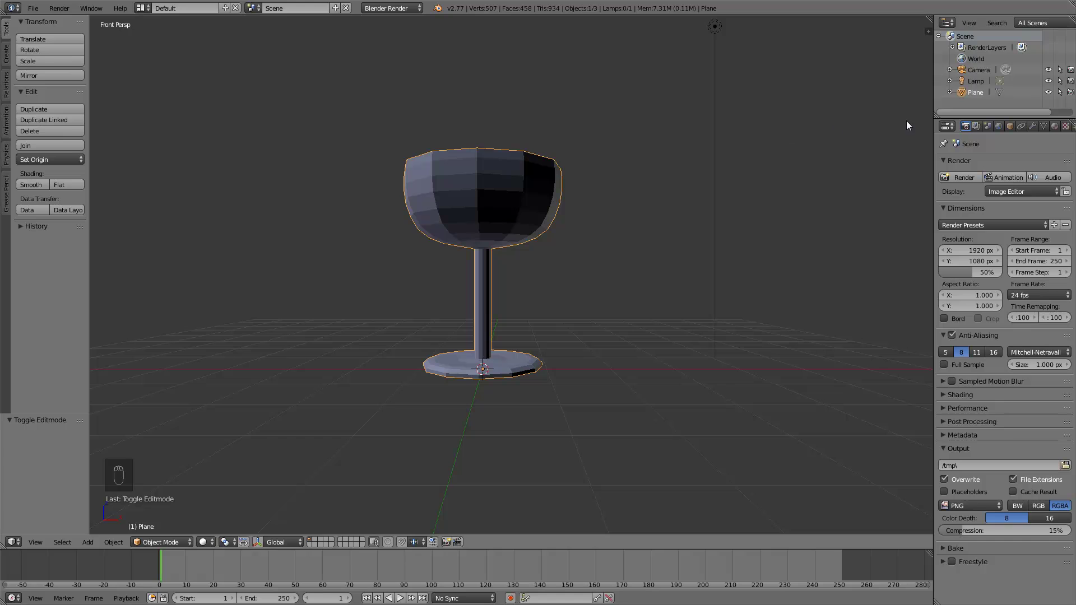
left_click(1033, 126)
left_click(1004, 163)
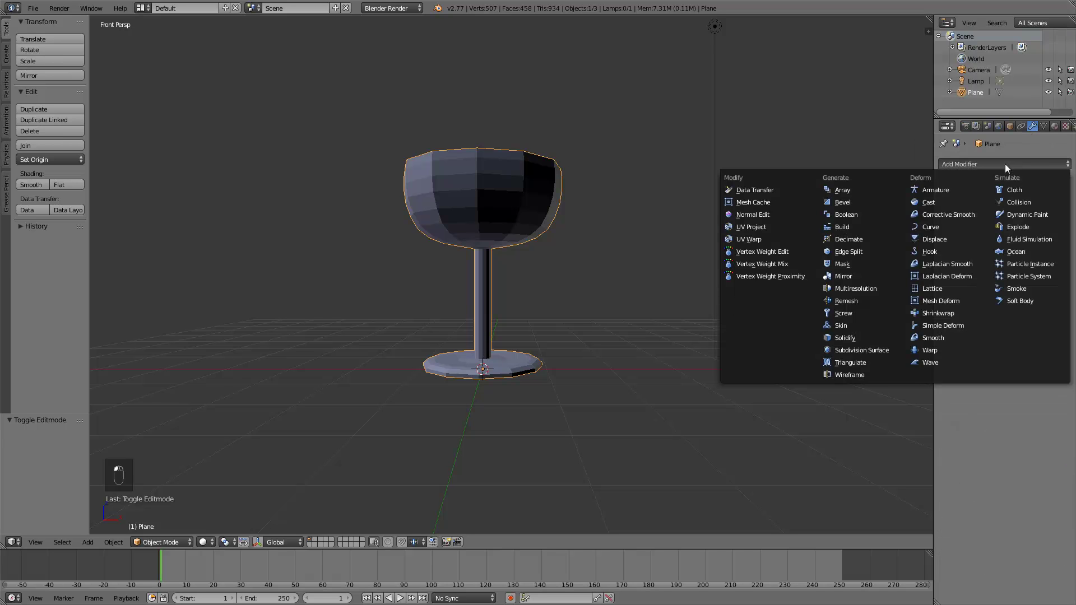
left_click(888, 352)
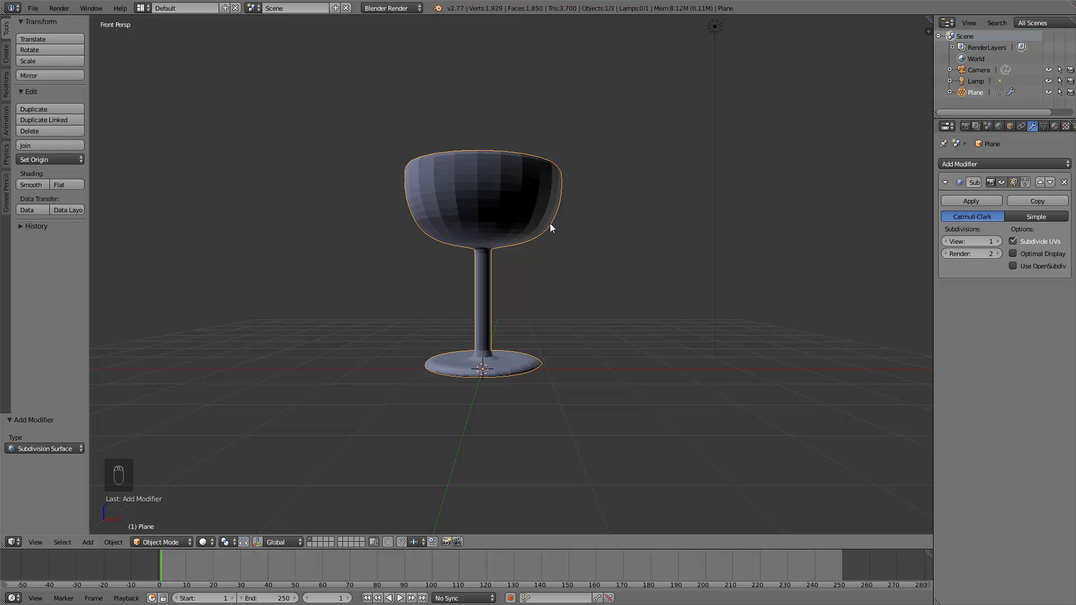
Shade the goblet smooth, frame it, and set viewport subdivisions to 2.
left_click(31, 185)
scroll(577, 215, "up", 3)
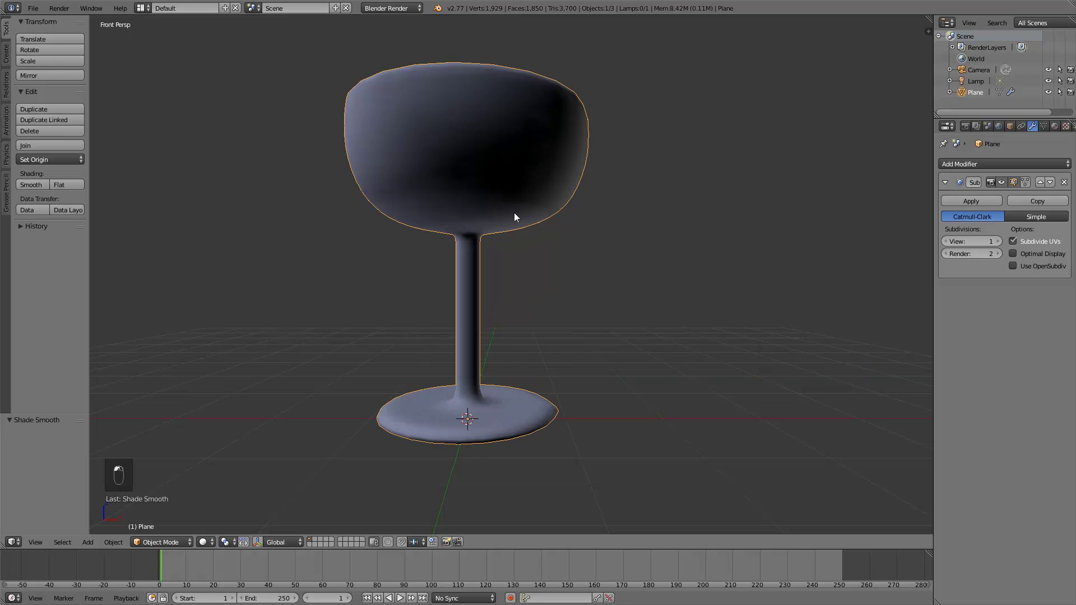
key("KP_Decimal")
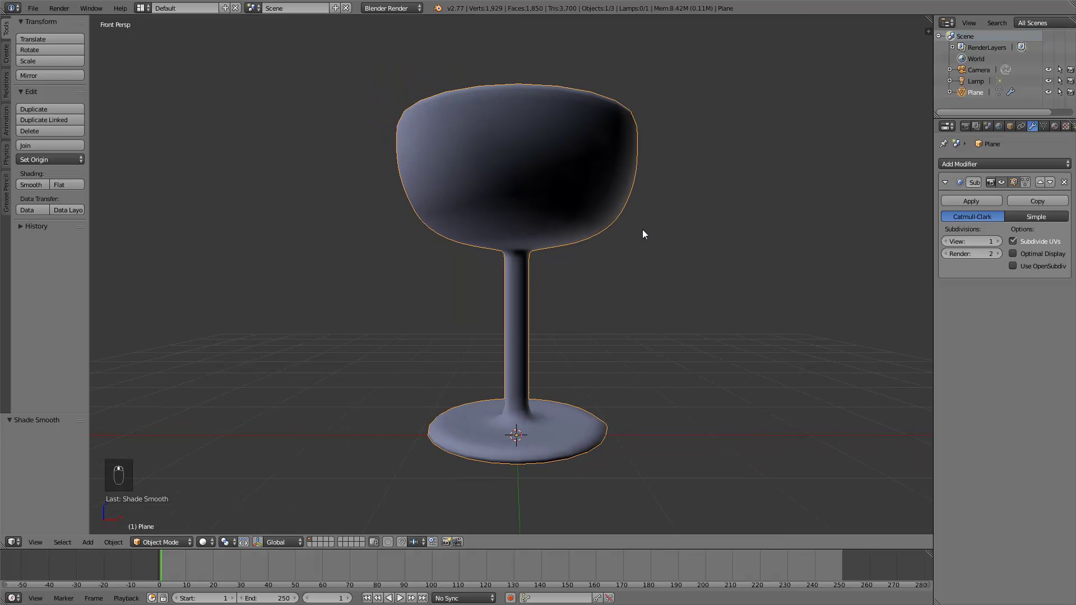
left_click(998, 241)
middle_click_drag(556, 328, 513, 260, "shift")
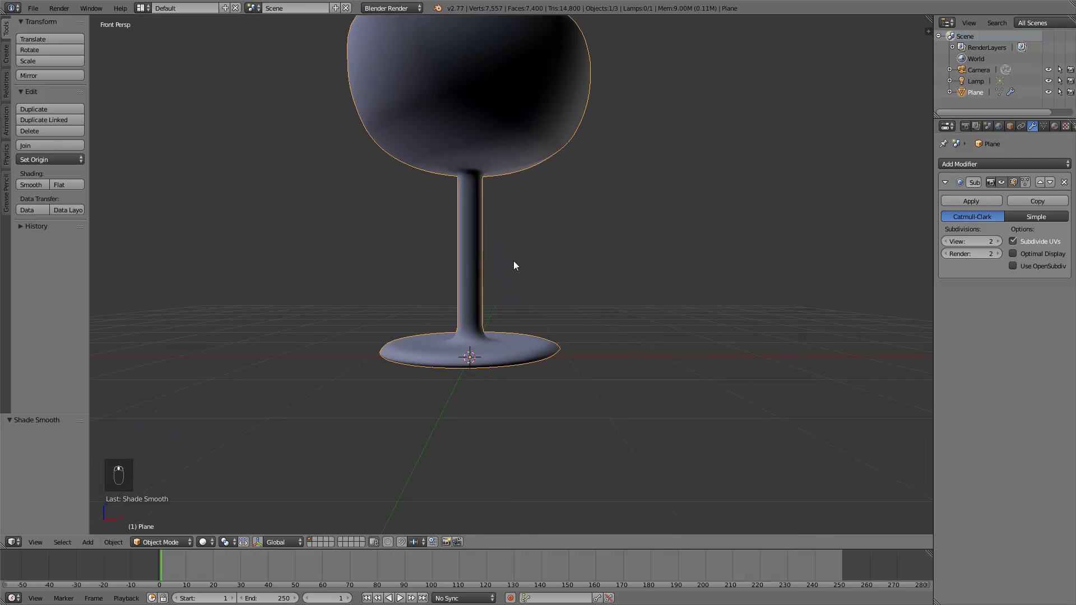
In Edit Mode, test-move a base rim vertex, including an edge slide, then cancel.
key("Tab")
middle_click_drag(611, 274, 509, 304)
scroll(471, 337, "up", 2)
scroll(421, 365, "up", 2)
scroll(457, 319, "up", 3)
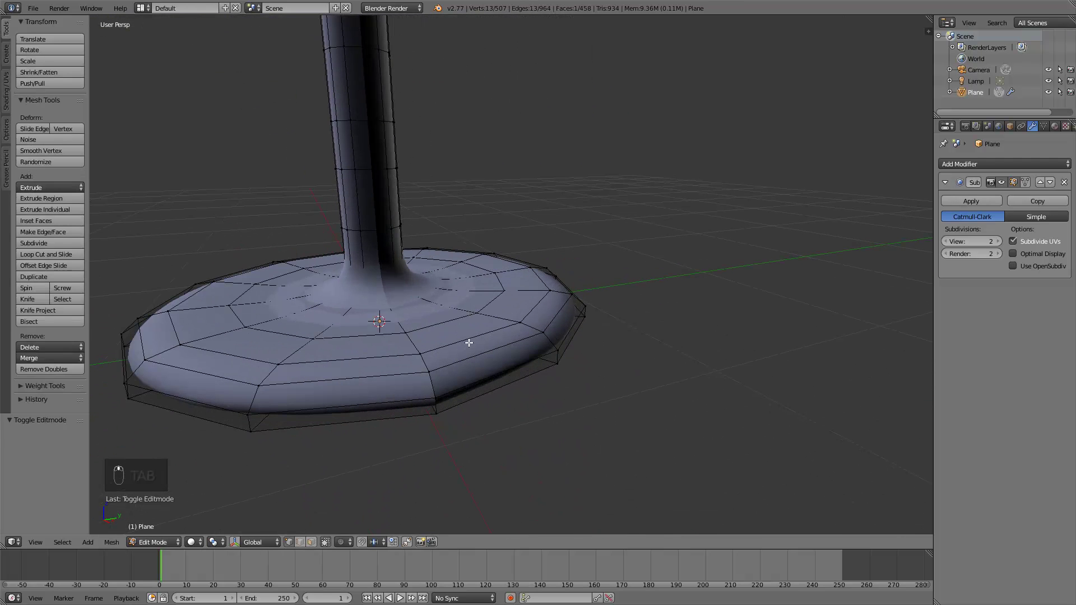
right_click(435, 398)
scroll(491, 378, "up", 2)
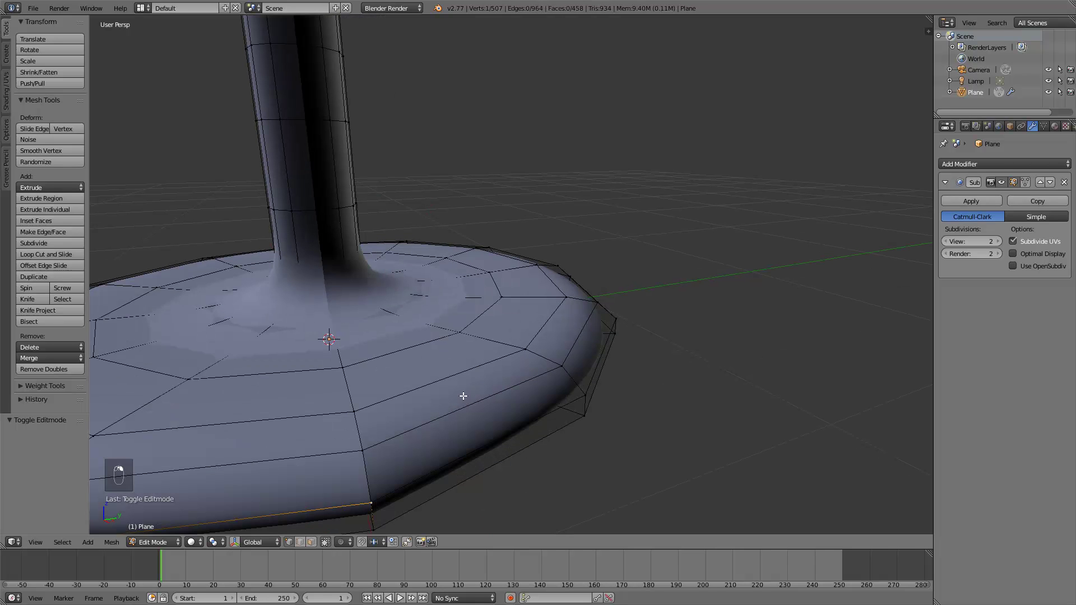
key("g")
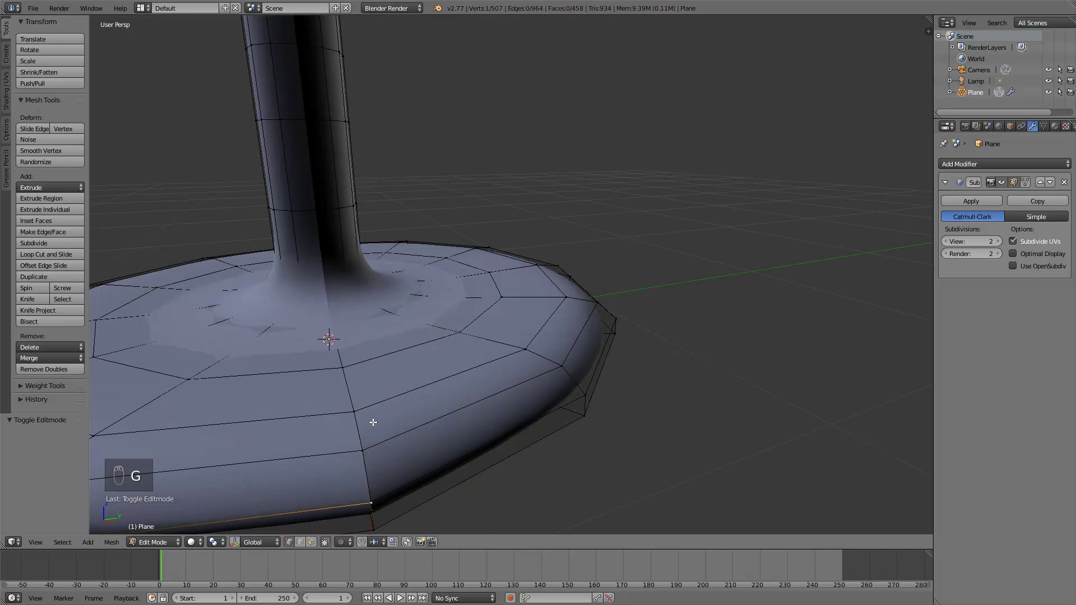
key("g")
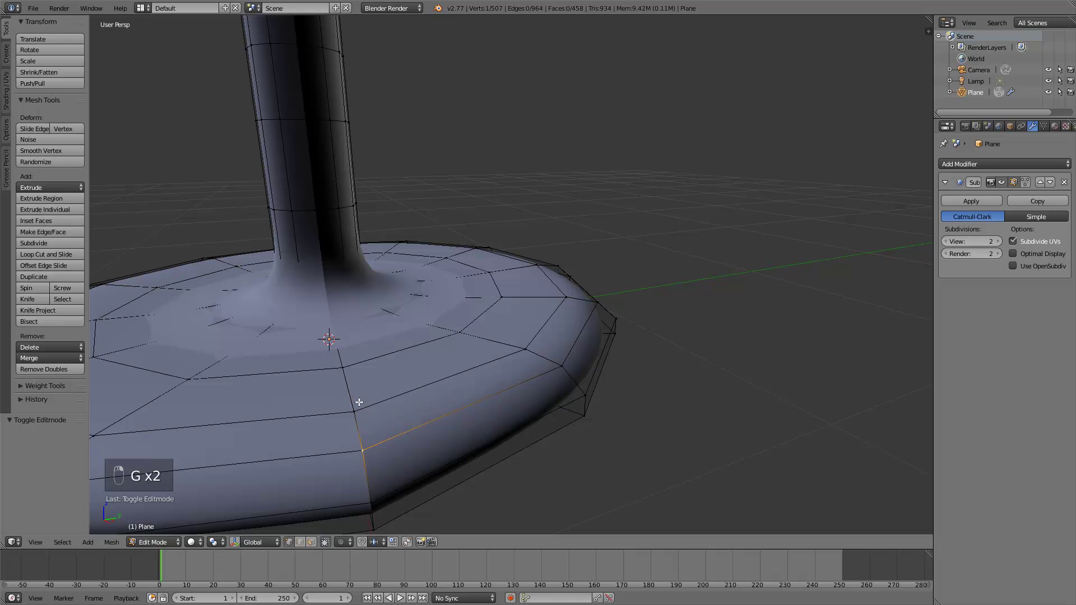
key("g")
right_click(390, 392)
Inspect the goblet from above and the side, toggling out of and back into Edit Mode.
scroll(476, 359, "down", 4)
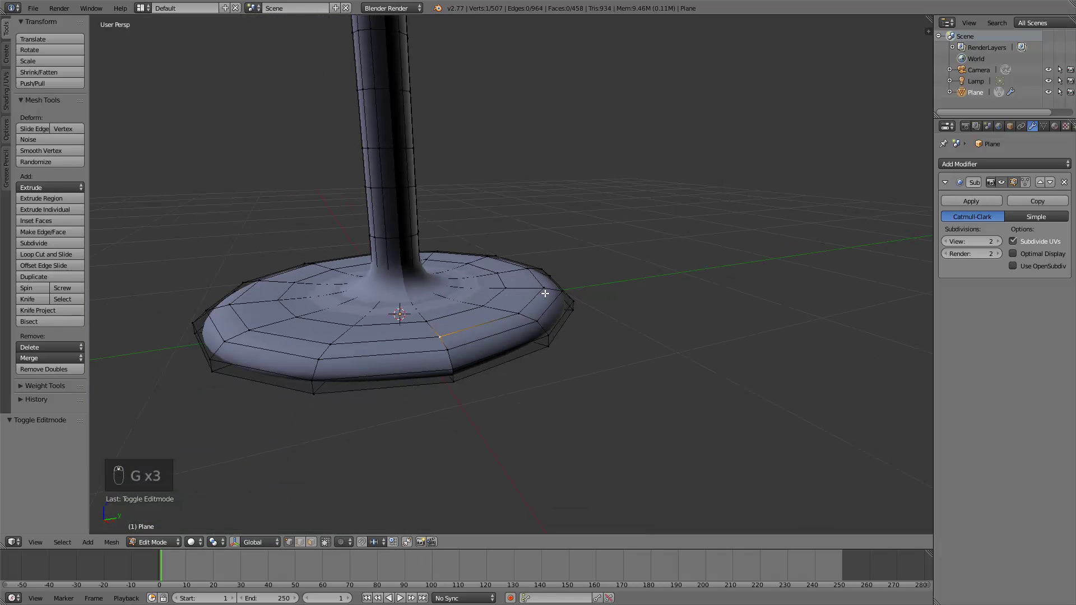
scroll(546, 280, "down", 4)
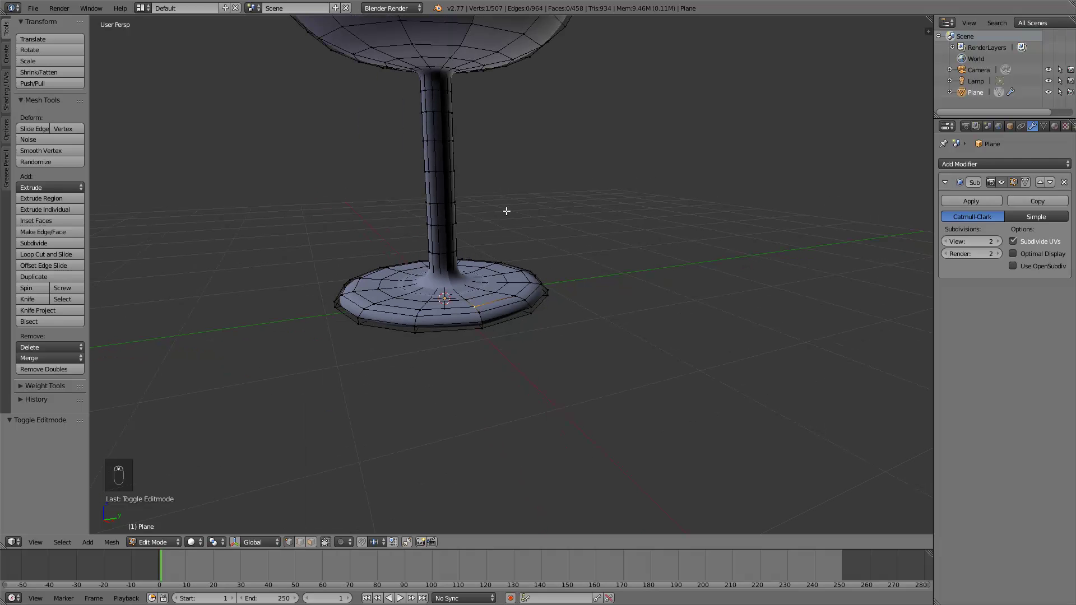
middle_click_drag(495, 201, 506, 312)
key("Tab")
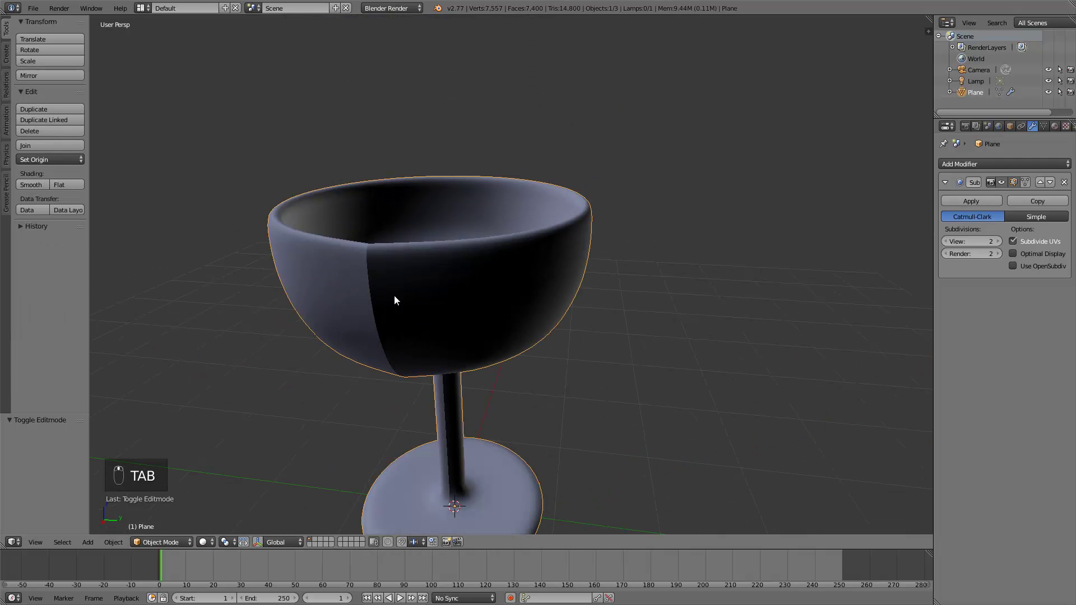
mouse_move(367, 267)
middle_mouse_down()
mouse_move(387, 297)
mouse_move(375, 272)
middle_mouse_up()
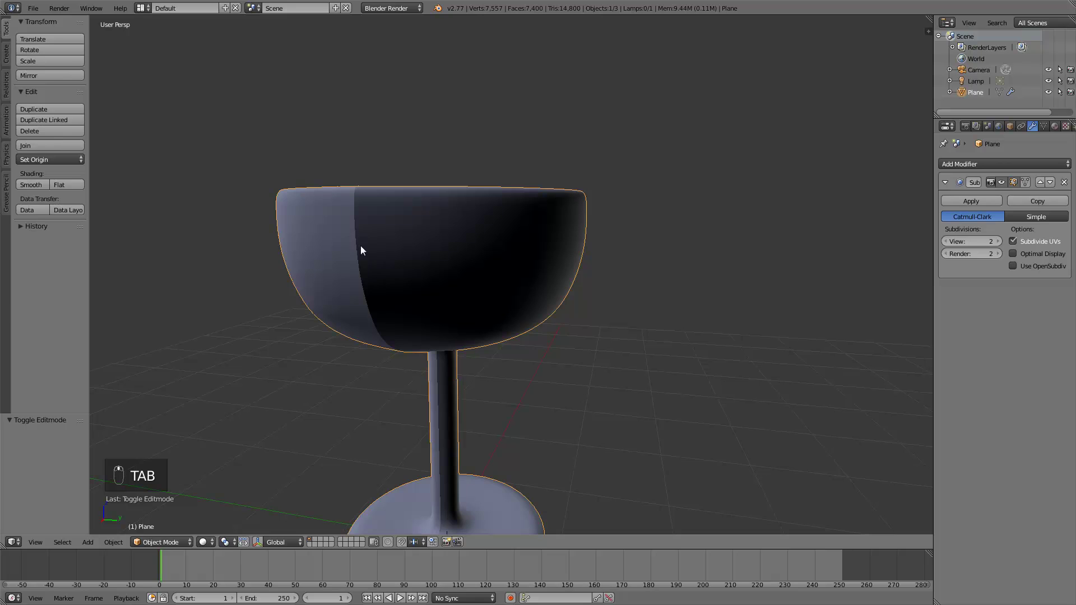
key("Tab")
key("Tab")
key("Tab")
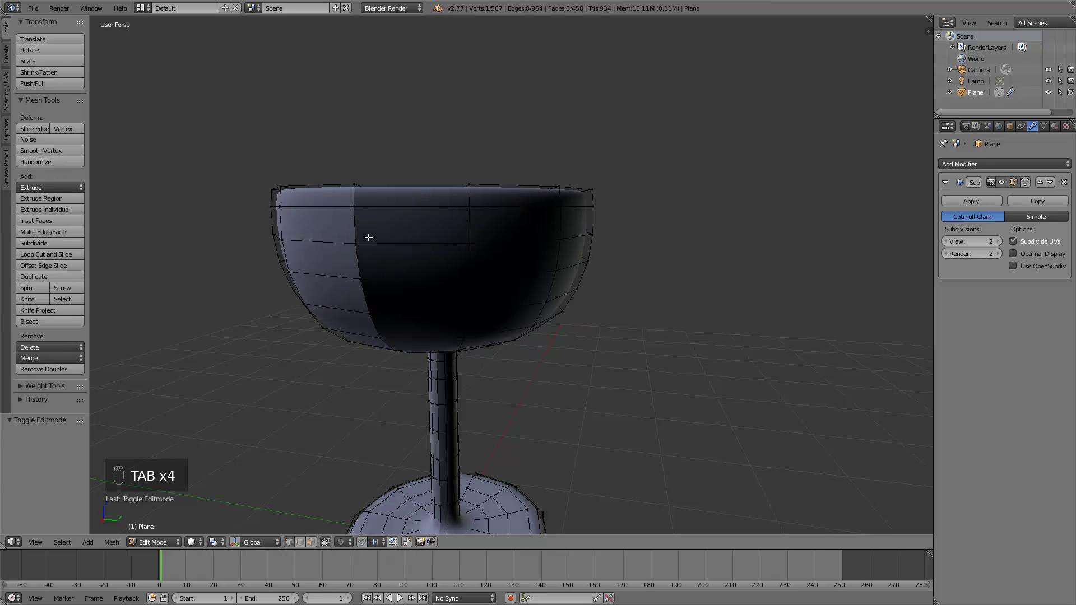
Select the whole goblet mesh and Remove Doubles, merging 39 duplicate vertices.
key("g")
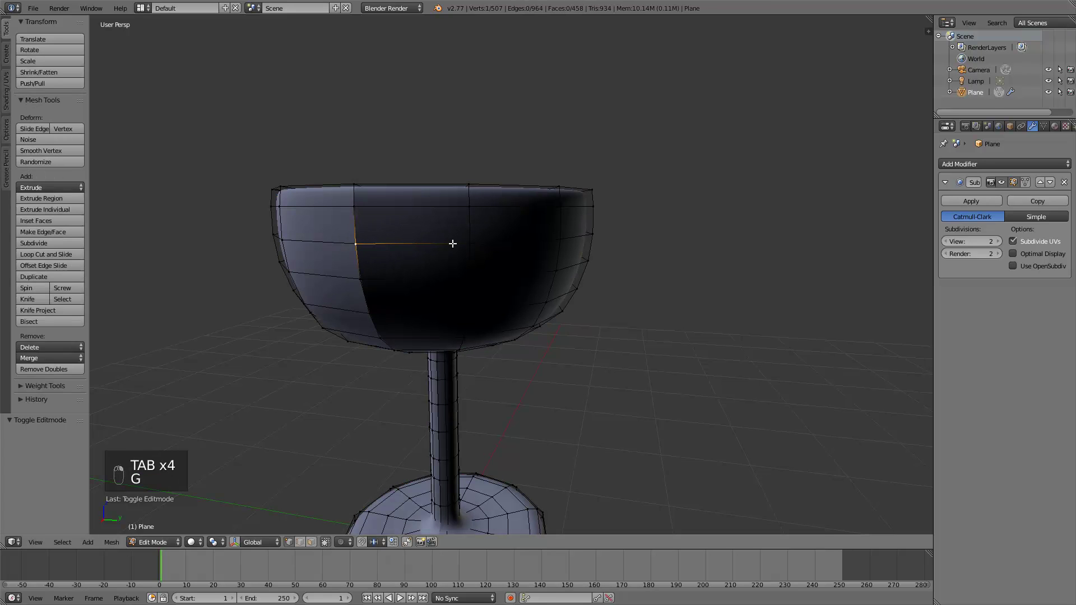
key("a")
key("a")
key("a")
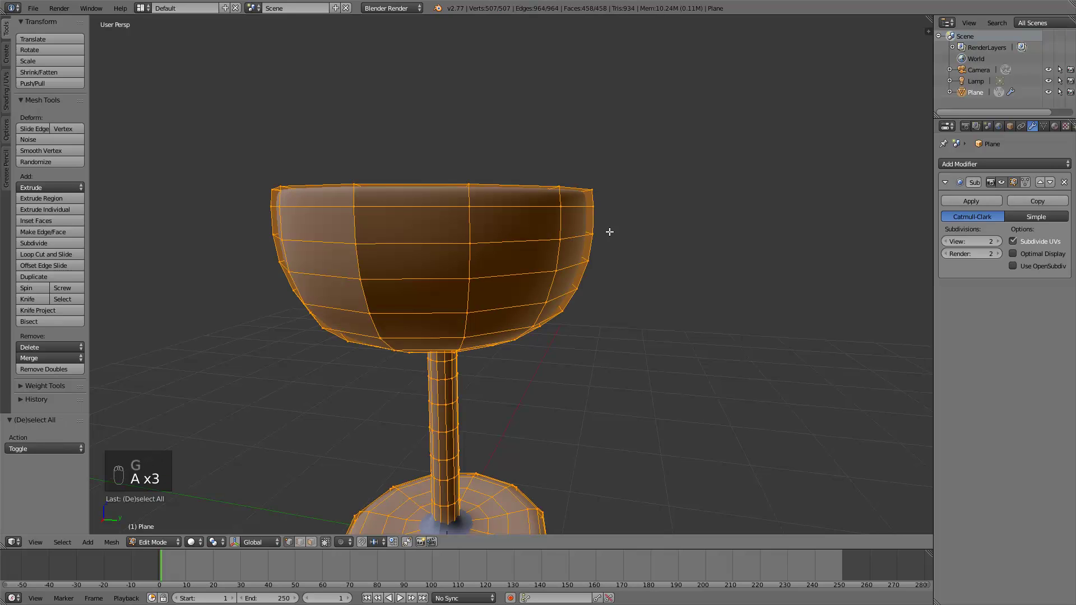
key("w")
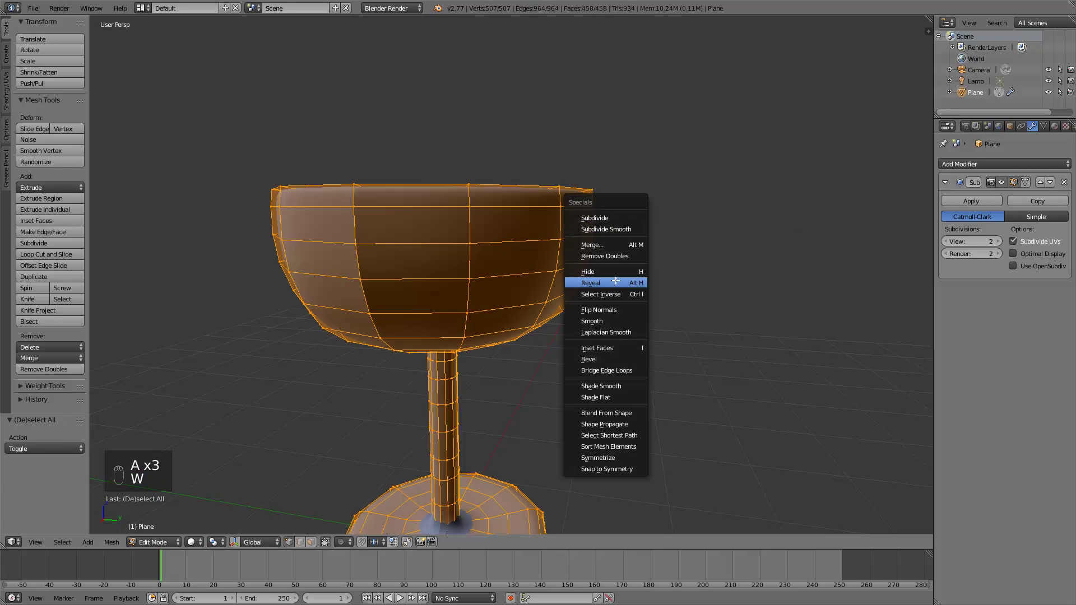
left_click(617, 255)
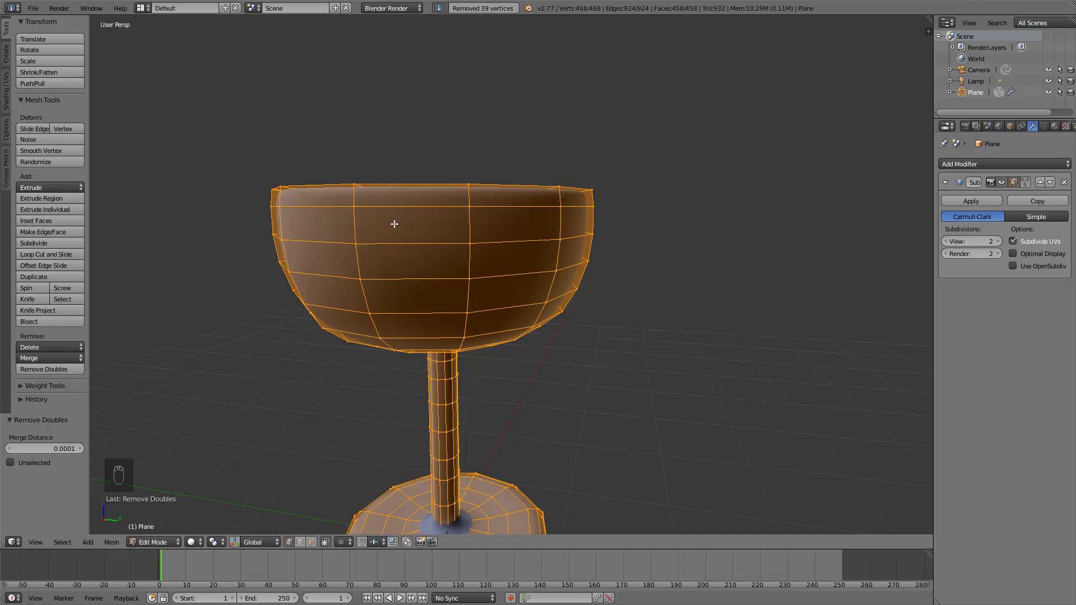
Test-move a single vertex on the bowl to check the merged mesh.
middle_click_drag(398, 260, 450, 249)
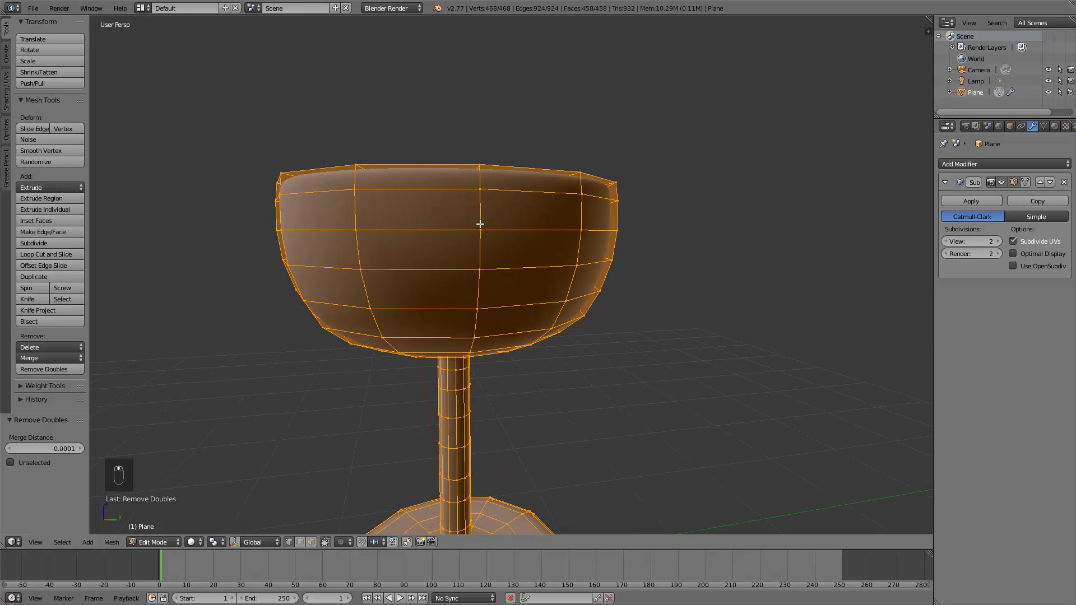
right_click(481, 224)
key("g")
left_click(500, 223)
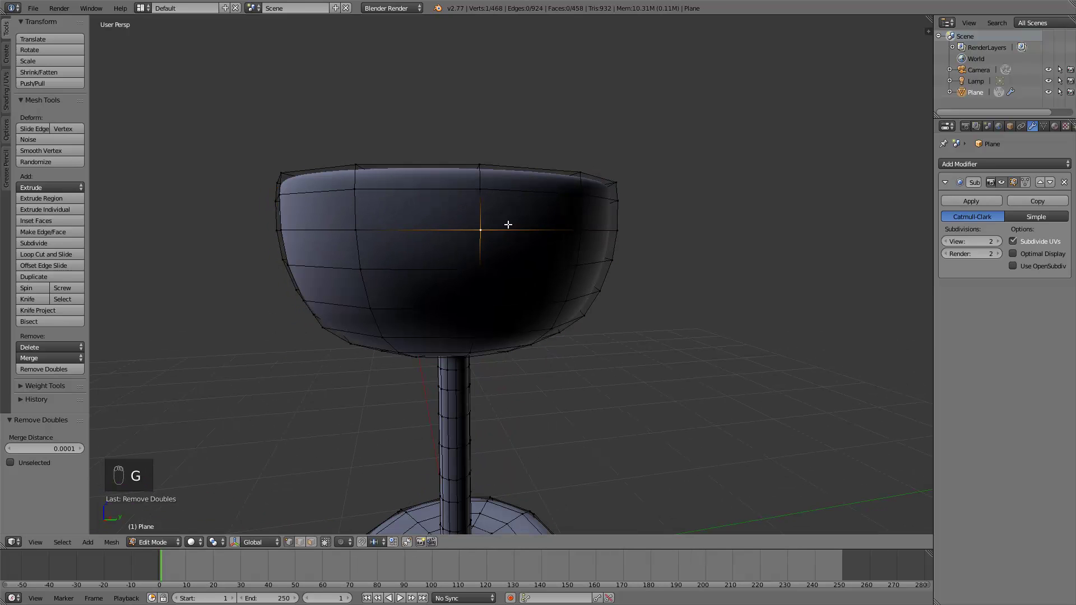
middle_click_drag(459, 357, 463, 211)
scroll(473, 360, "up", 4)
Test-move a base rim vertex, then return to Object Mode and inspect the goblet.
right_click(407, 441)
key("g")
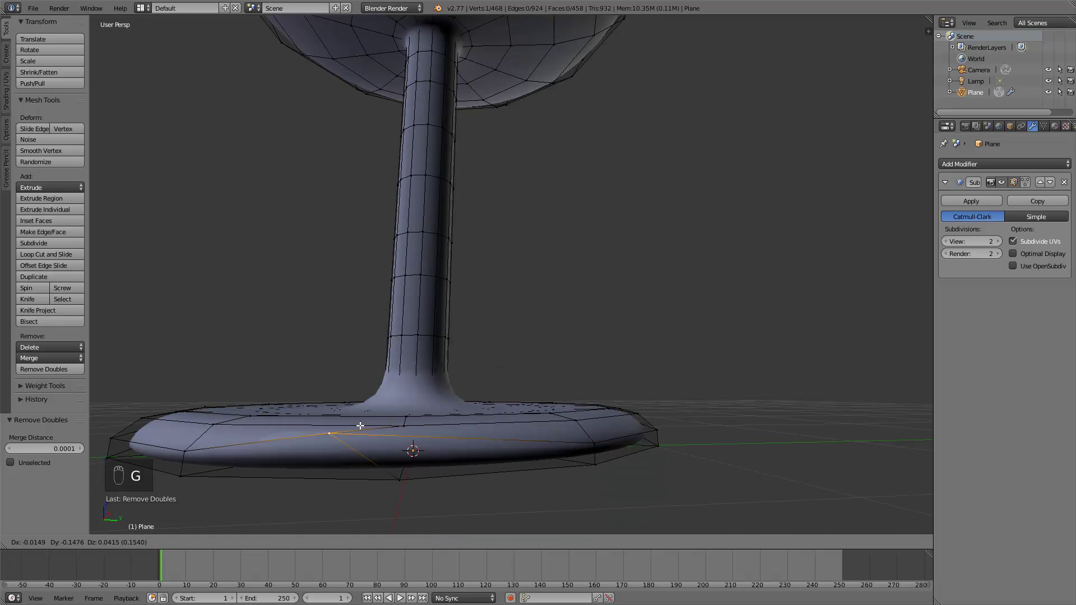
right_click(336, 428)
key("g")
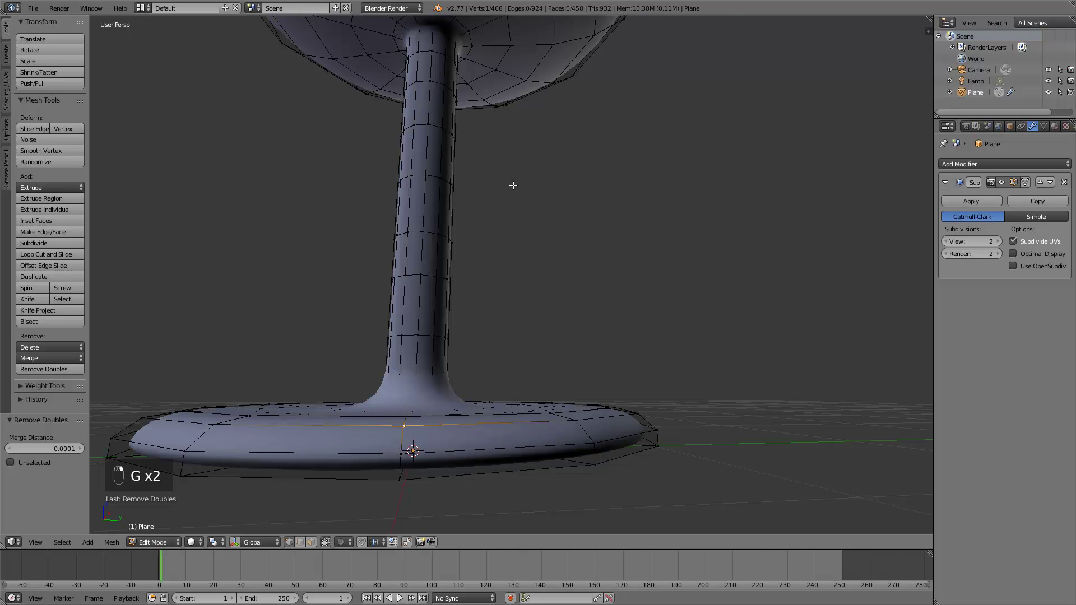
left_click(462, 434)
scroll(512, 177, "down", 4)
key("Tab")
middle_click_drag(512, 178, 540, 223)
middle_click_drag(606, 203, 543, 283)
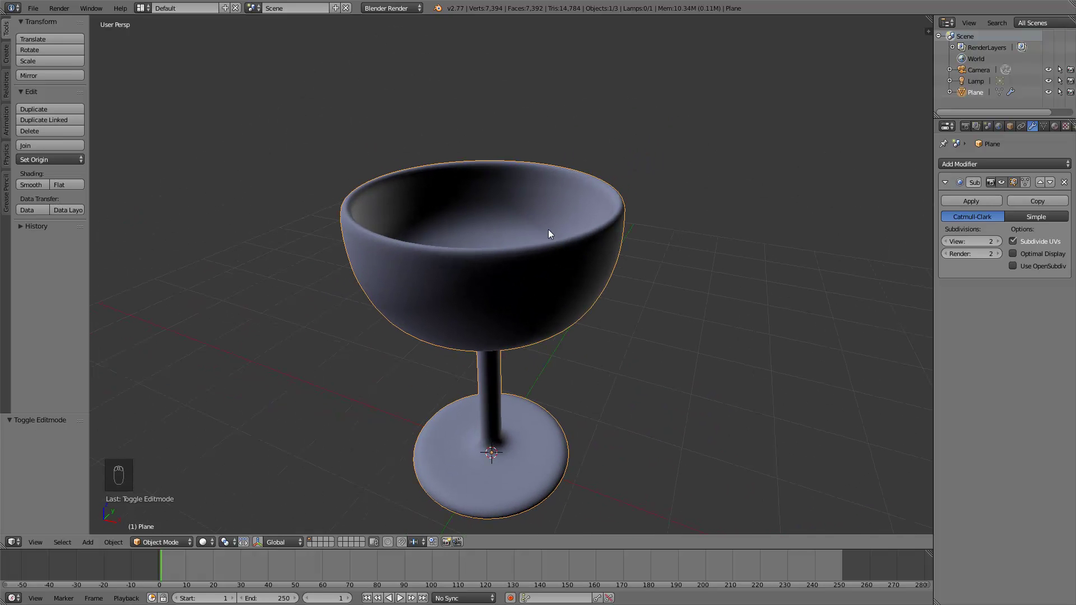
Add an edge loop around the goblet's base with a loop cut.
scroll(548, 229, "up", 2)
key("Tab")
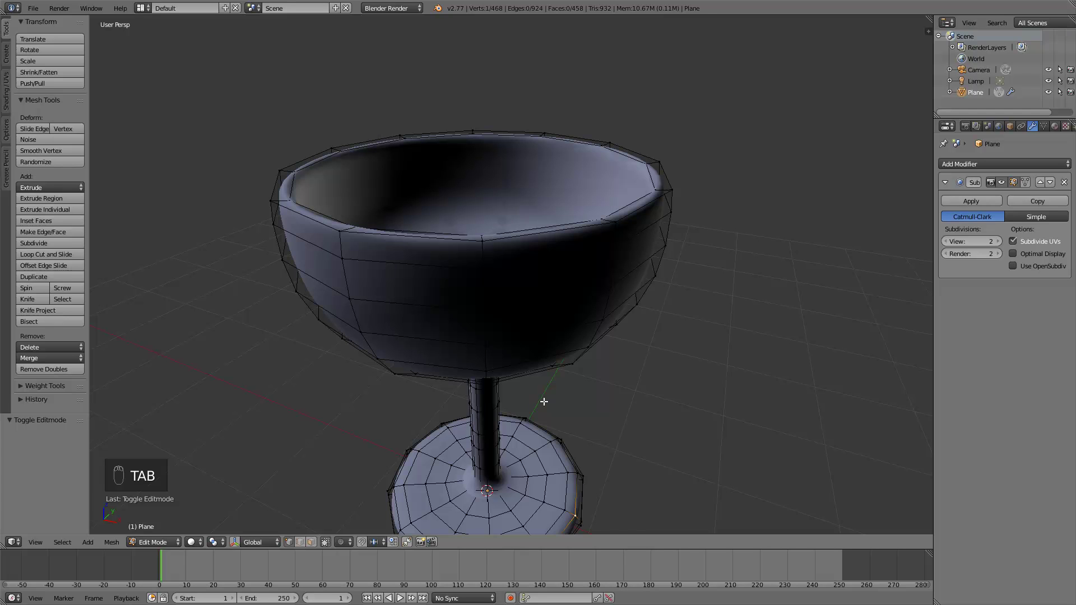
middle_click_drag(533, 410, 528, 379)
key("a")
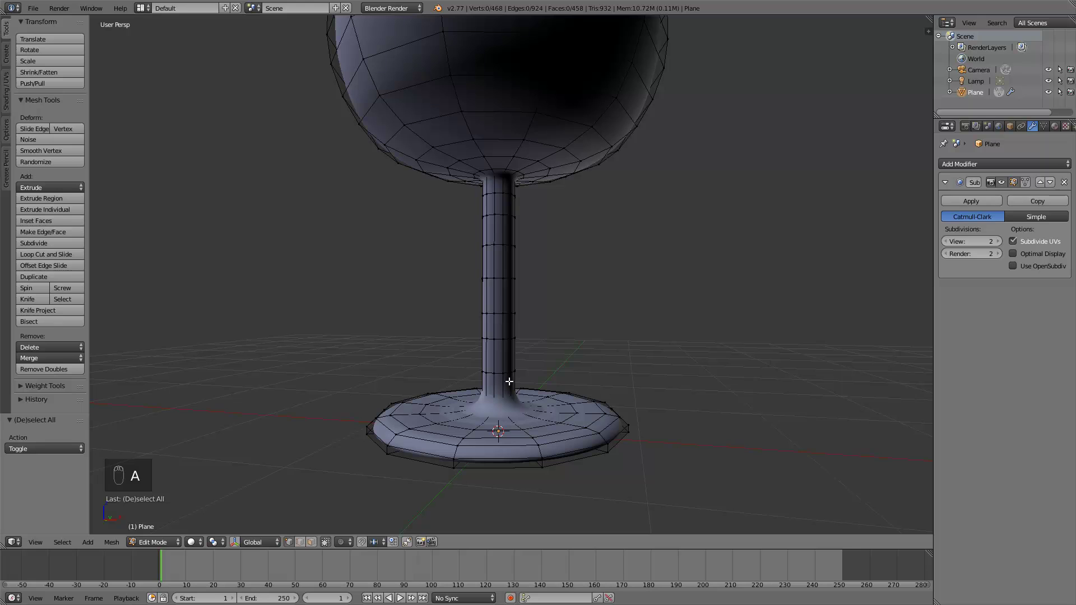
key("ctrl+r")
left_click(509, 387)
left_click(509, 398)
key("a")
key("ctrl+r")
right_click(541, 455)
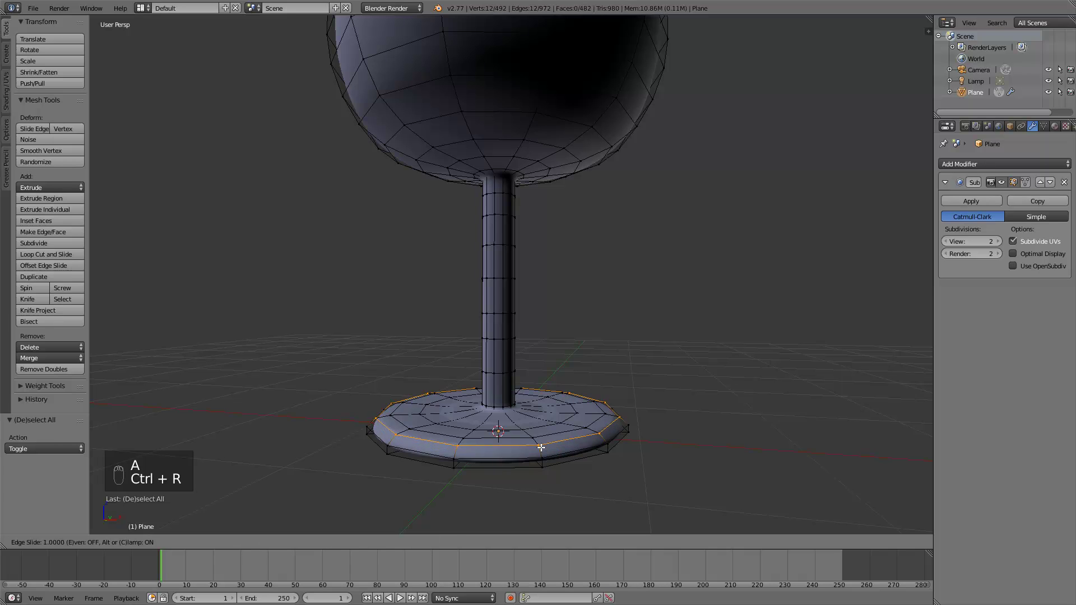
key("Tab")
middle_click_drag(539, 355, 492, 271)
Add two edge loops near the cup rim, then return to Object Mode.
key("Tab")
key("a")
key("a")
key("a")
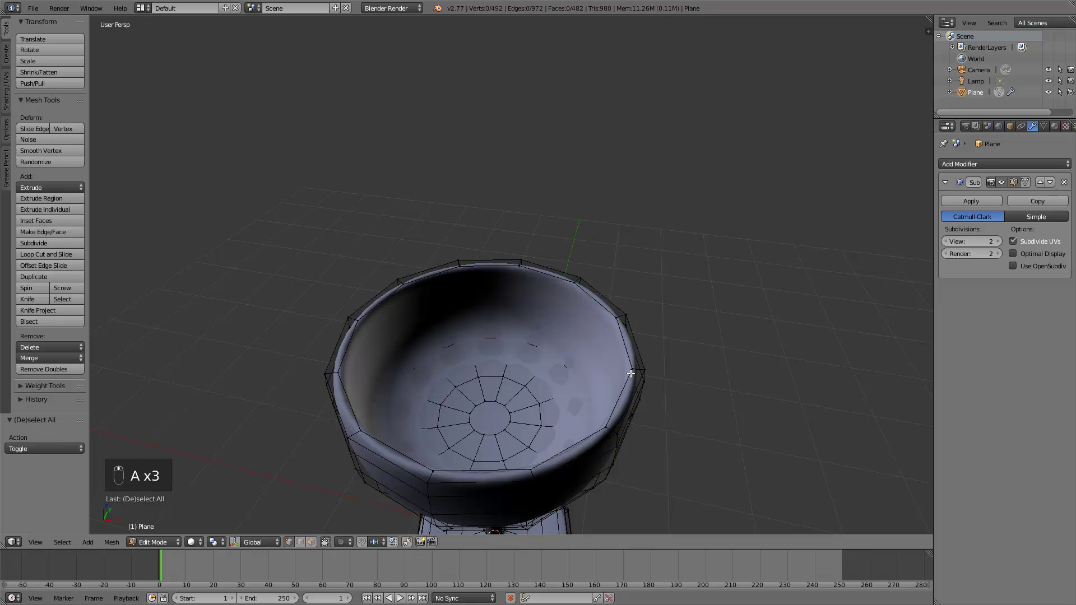
key("a")
key("a")
key("a")
key("ctrl+r")
left_click(636, 369)
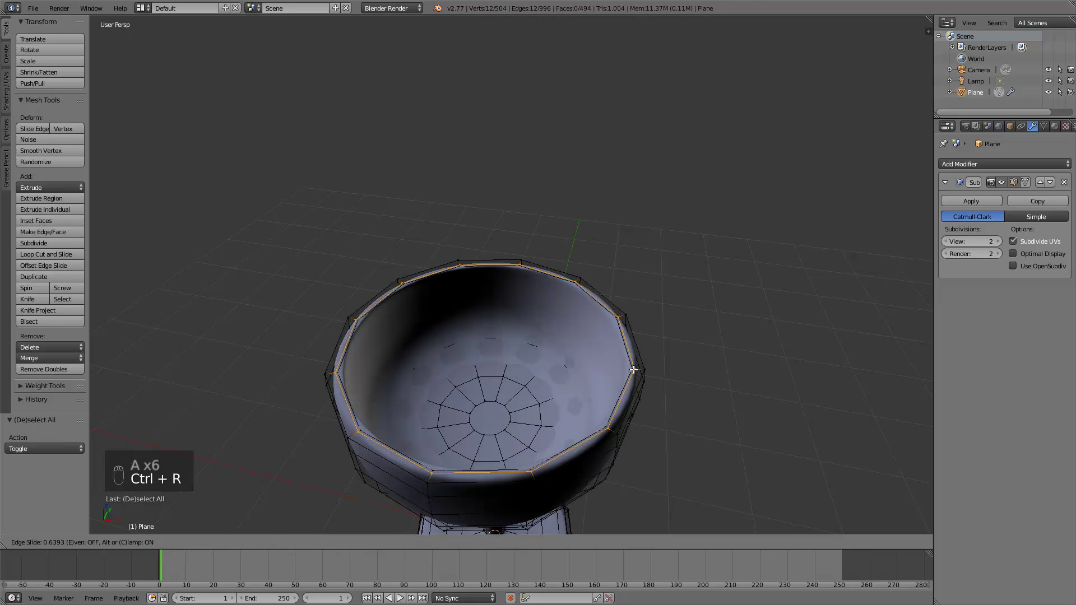
left_click(633, 371)
key("a")
key("ctrl+r")
left_click(612, 428)
left_click(617, 430)
key("Tab")
scroll(627, 336, "down", 5)
middle_click_drag(610, 336, 614, 295)
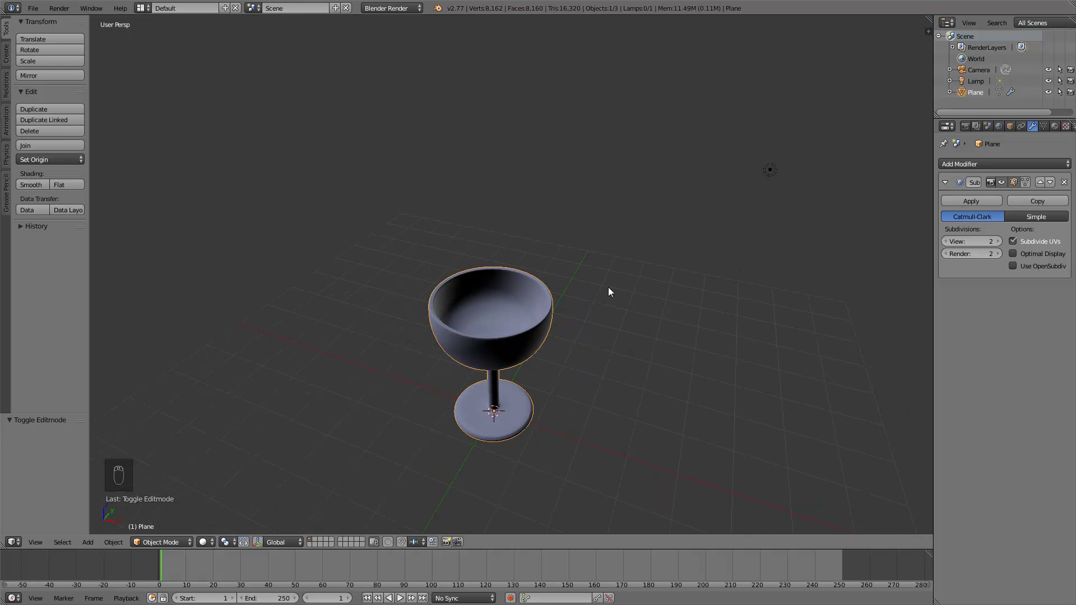